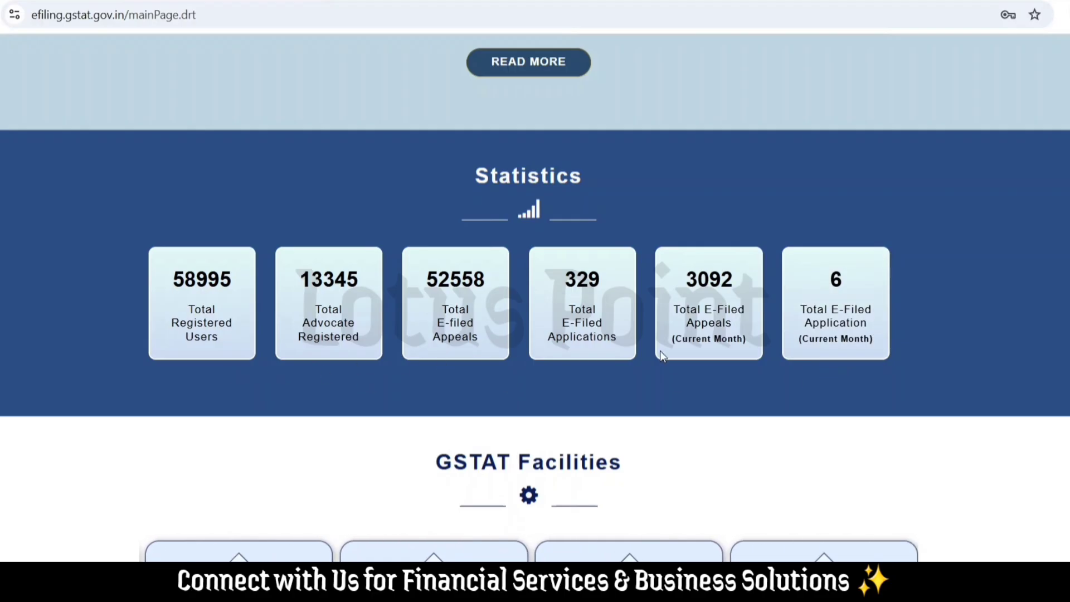
# Step: Look through the Statistics, GSTAT Facilities and Videos sections of the home page, then return to its beginning
pyautogui.scroll(-2, 253, 221)
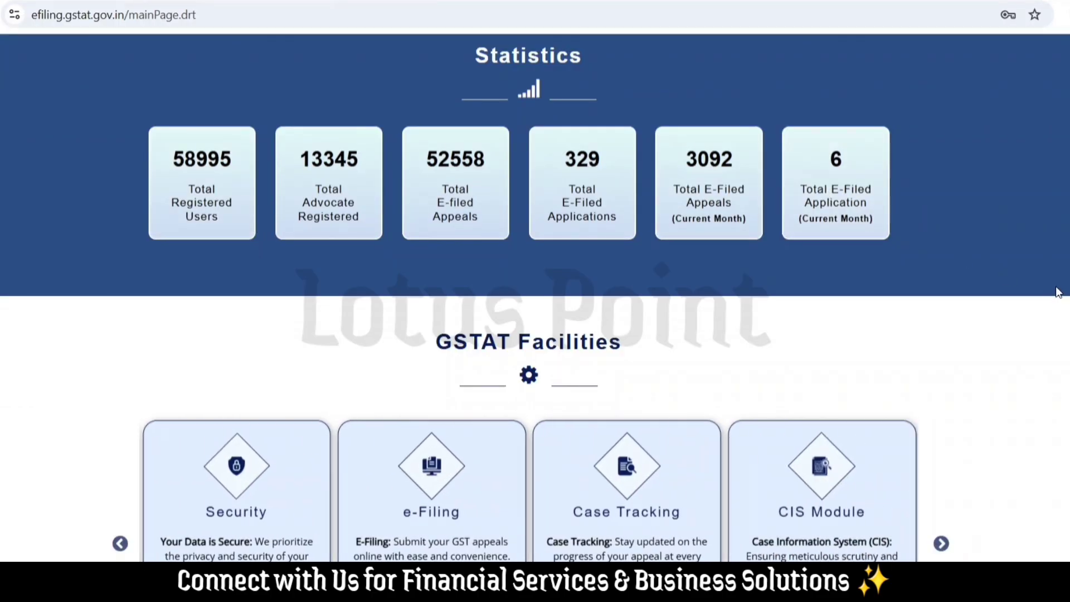
pyautogui.scroll(-3, 507, 191)
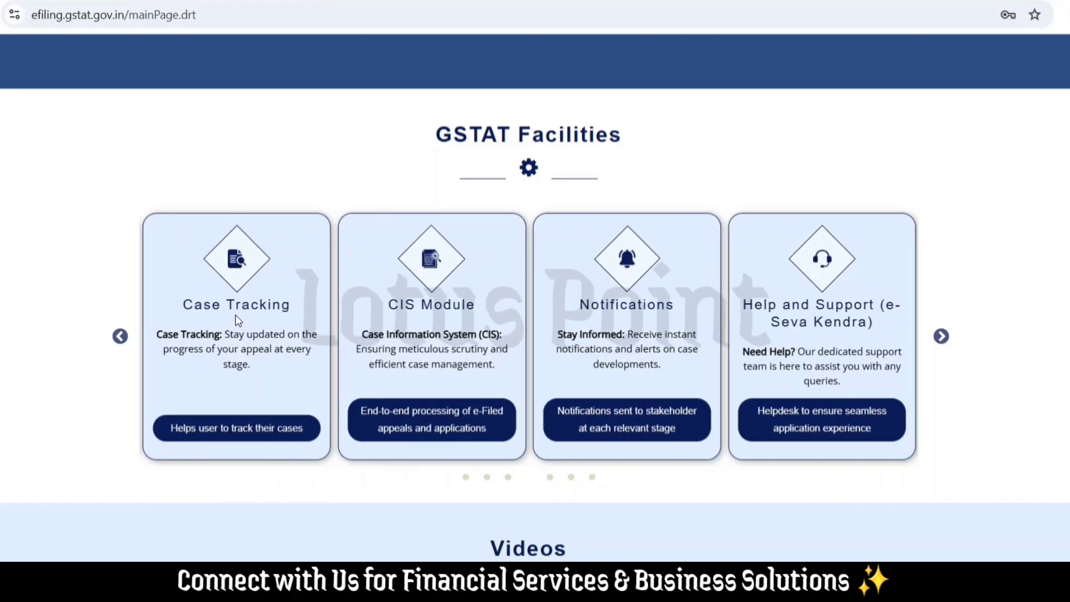
pyautogui.click(941, 337)
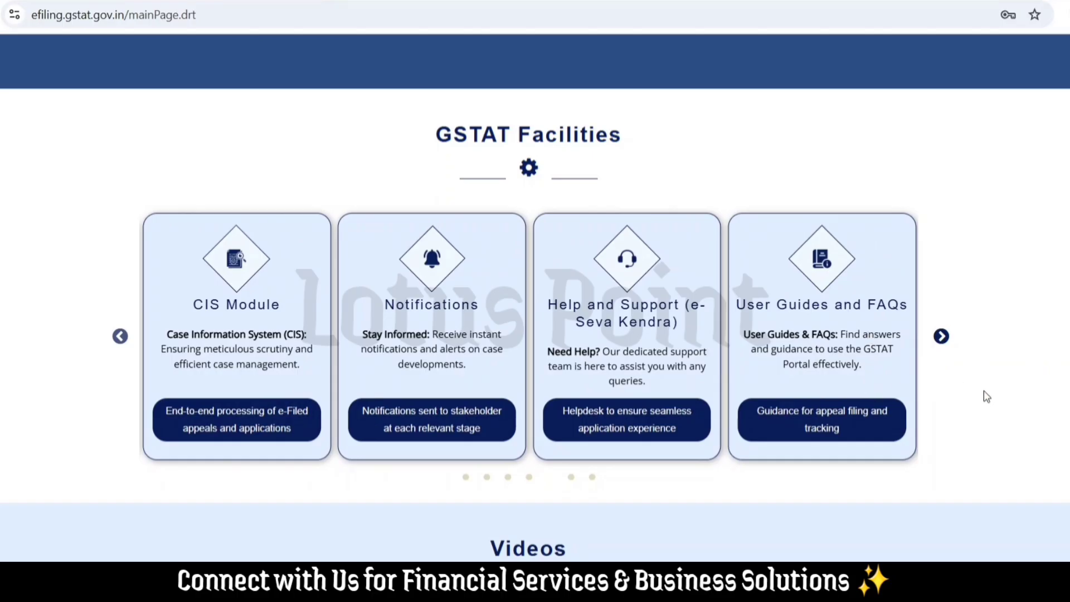
pyautogui.scroll(-7, 623, 489)
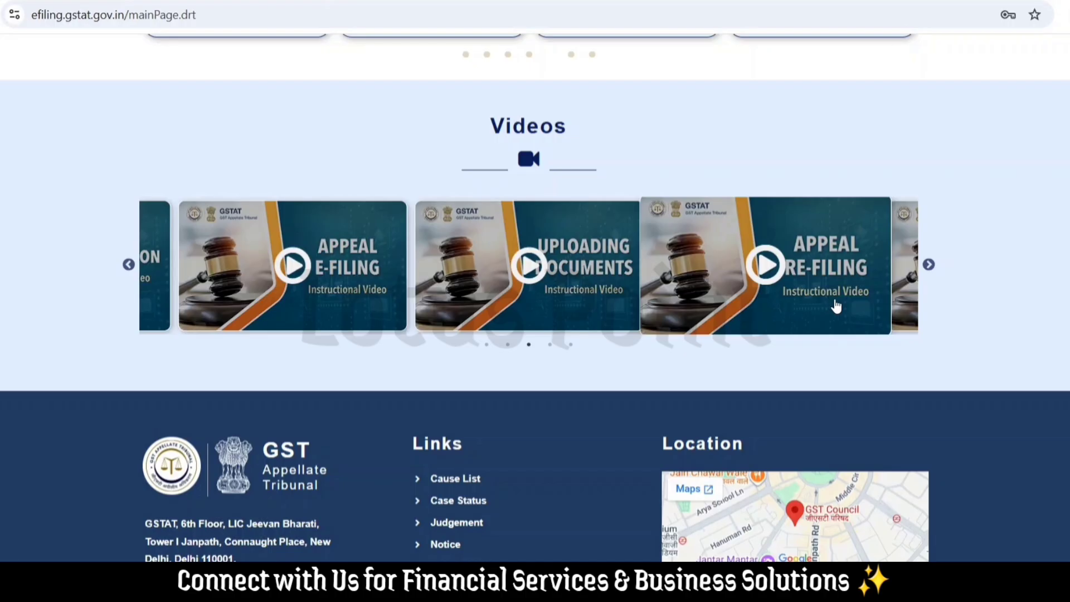
pyautogui.scroll(-2, 836, 306)
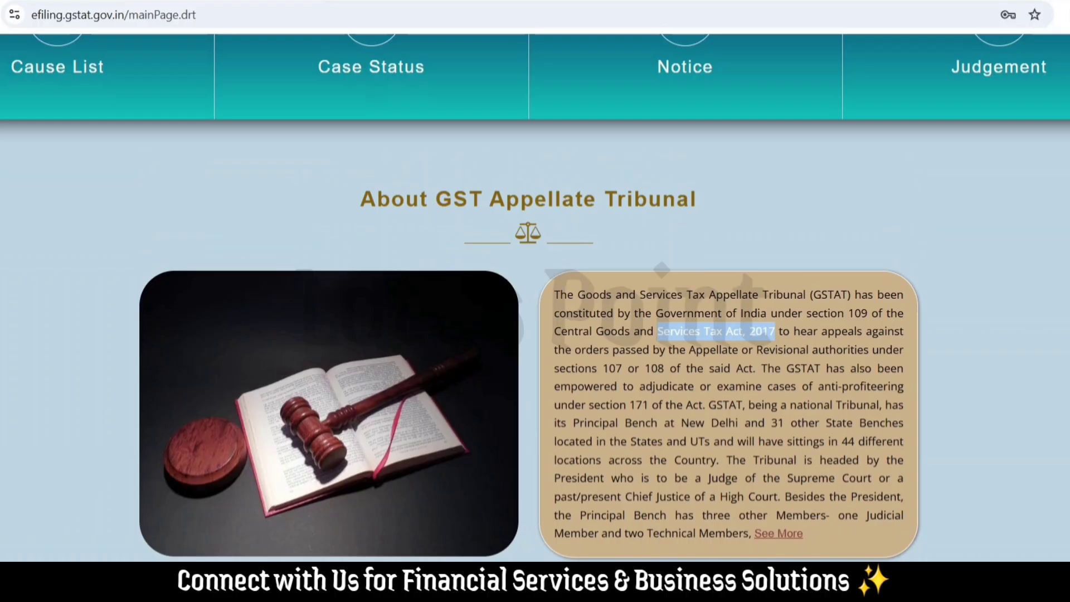
pyautogui.scroll(5, 535, 295)
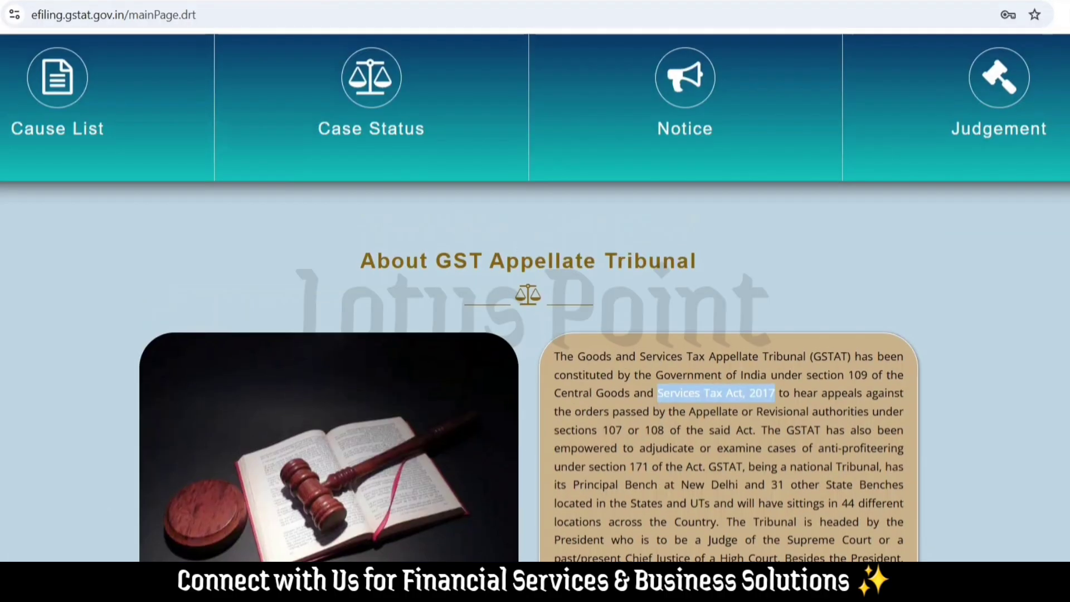
pyautogui.scroll(3, 620, 195)
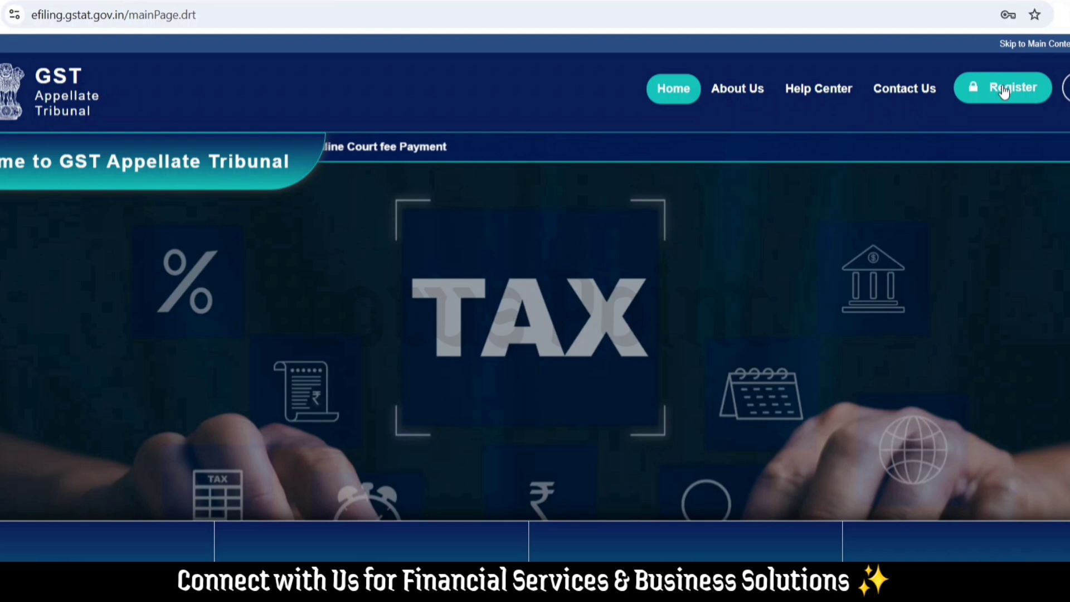
# Step: Review the user types available for registration and open the Authorized/ Advocate/ Legal Representative registration form
pyautogui.click(1003, 90)
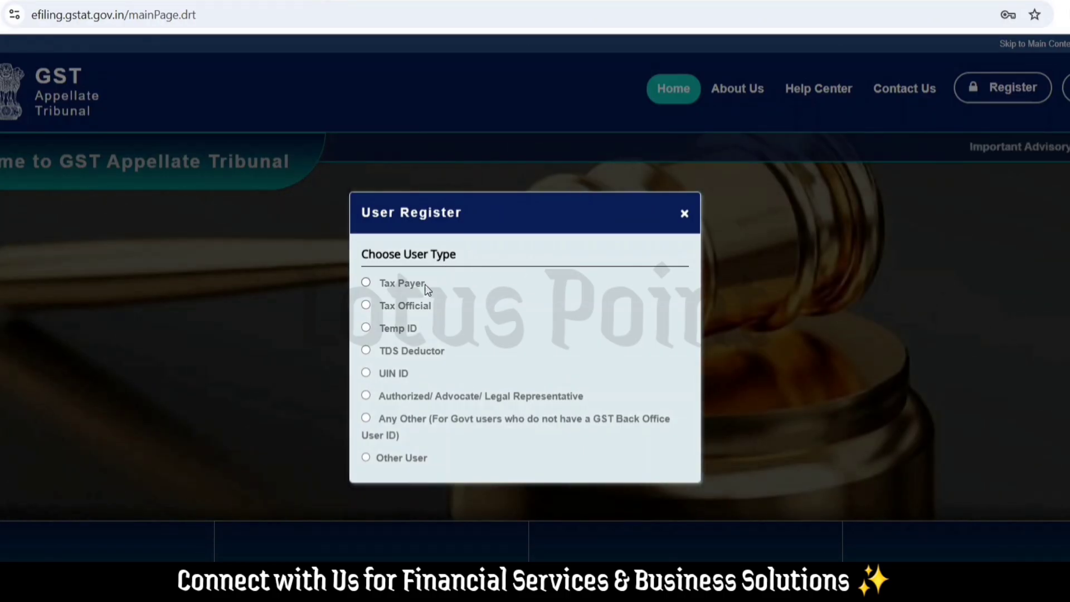
pyautogui.doubleClick(406, 308)
pyautogui.moveTo(390, 328); pyautogui.dragTo(441, 353)
pyautogui.moveTo(391, 395); pyautogui.dragTo(593, 401)
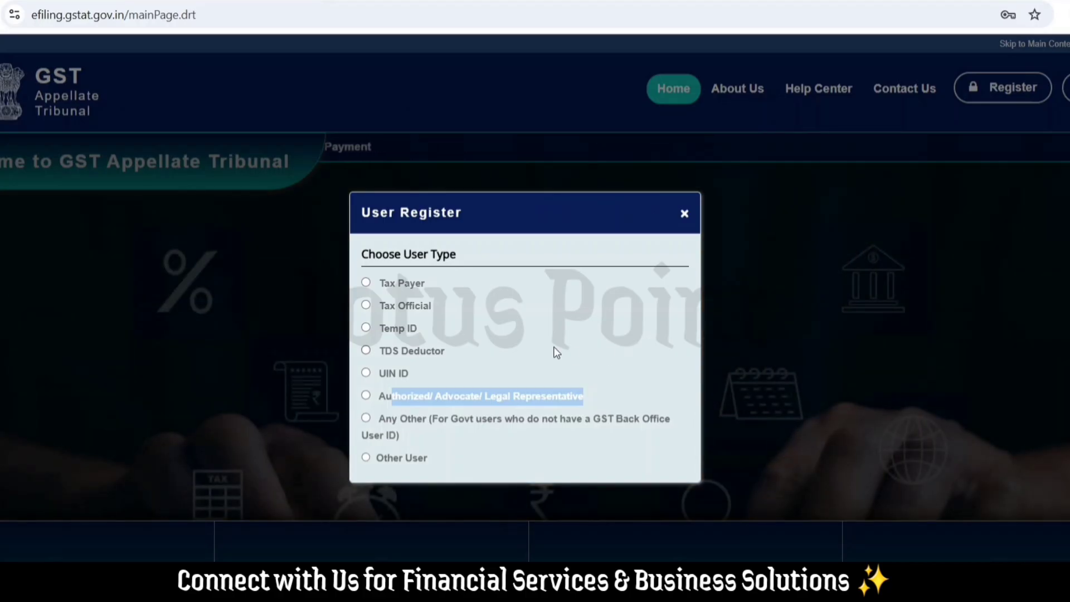
pyautogui.click(509, 396)
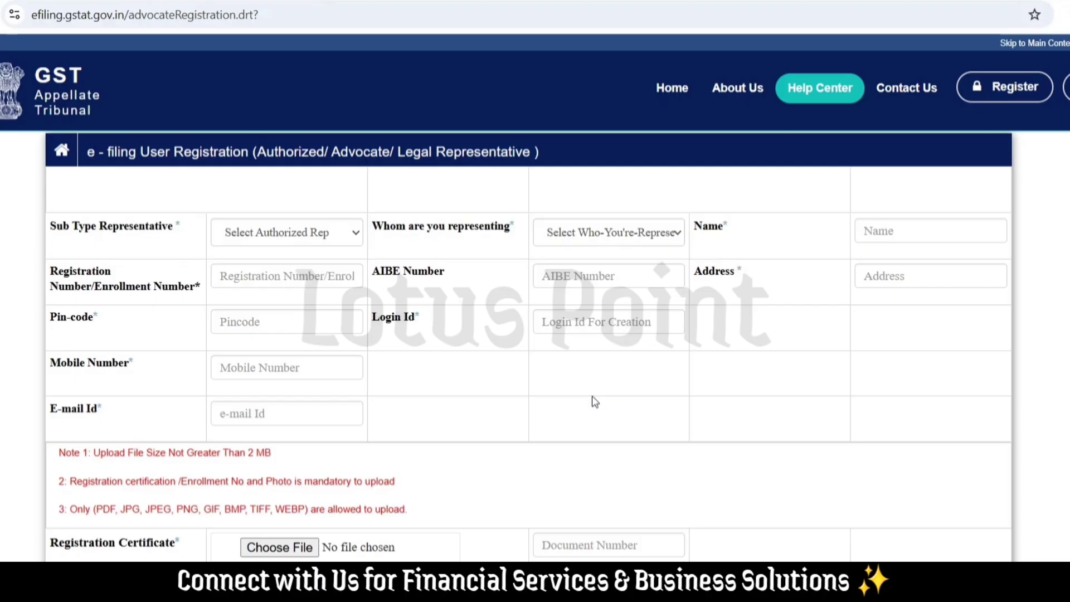
# Step: Open the Tax Payer registration form instead, enter the captcha code and fetch the data for the GSTIN
pyautogui.click(1001, 88)
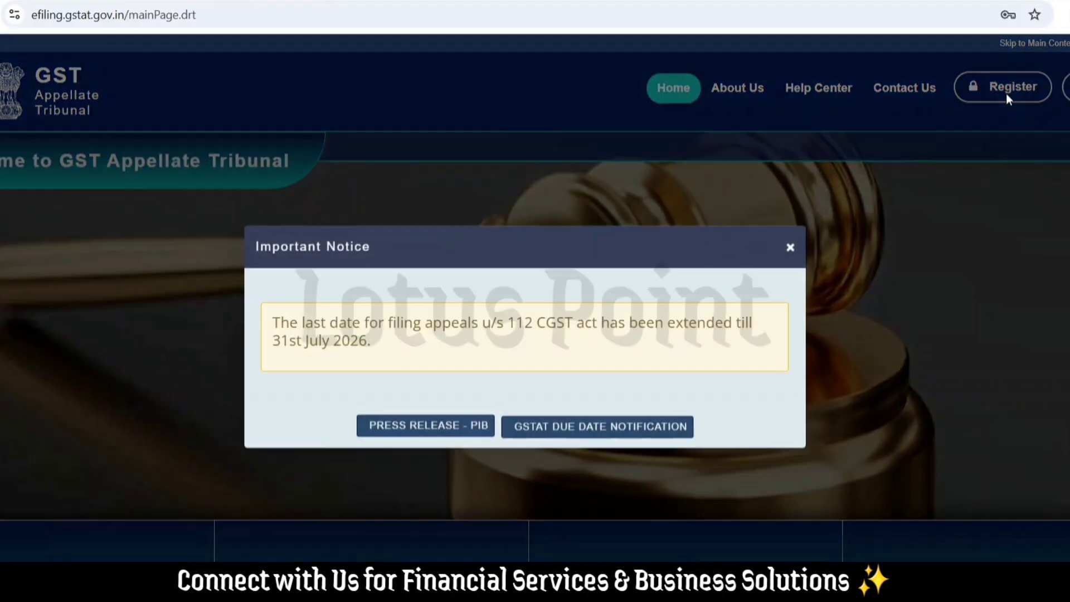
pyautogui.click(788, 243)
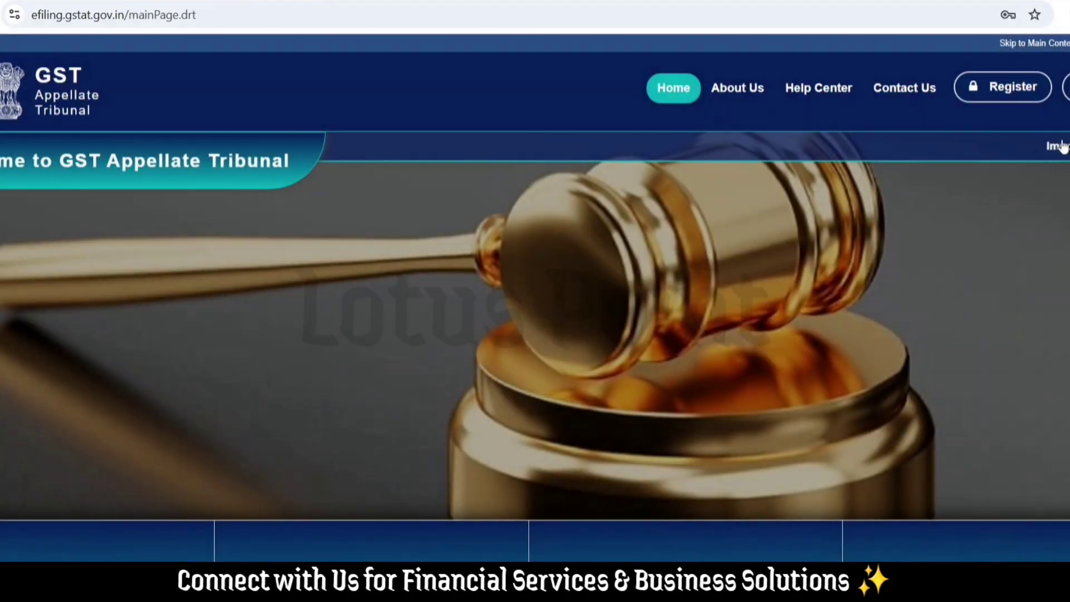
pyautogui.click(1013, 95)
pyautogui.click(367, 281)
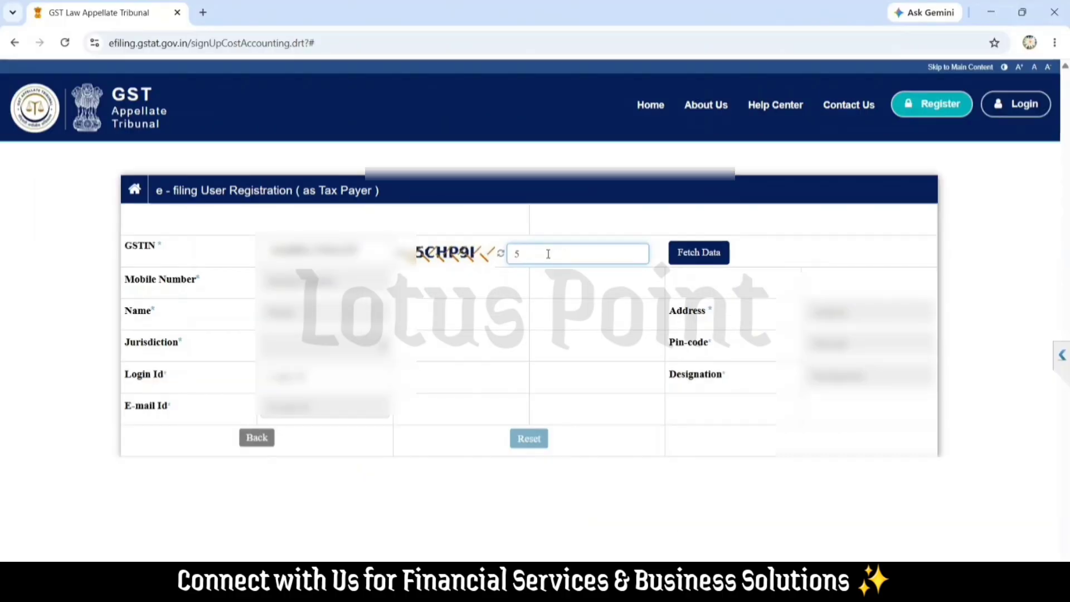
pyautogui.write('5CHP9I')
pyautogui.click(690, 259)
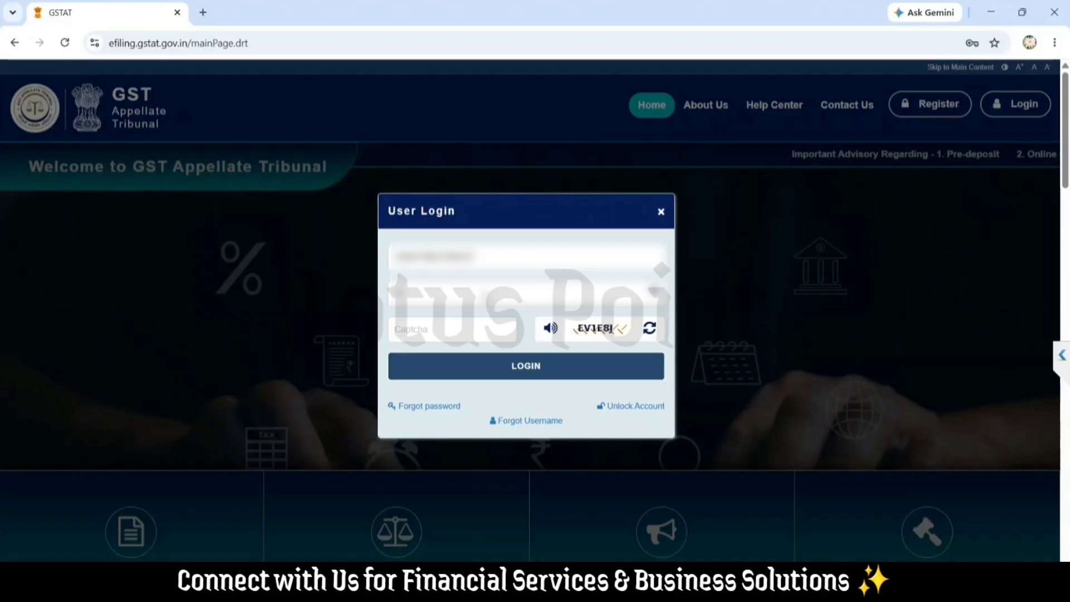
# Step: Log in to the portal and start an appeal filing from the appellant's filing options
pyautogui.click(556, 365)
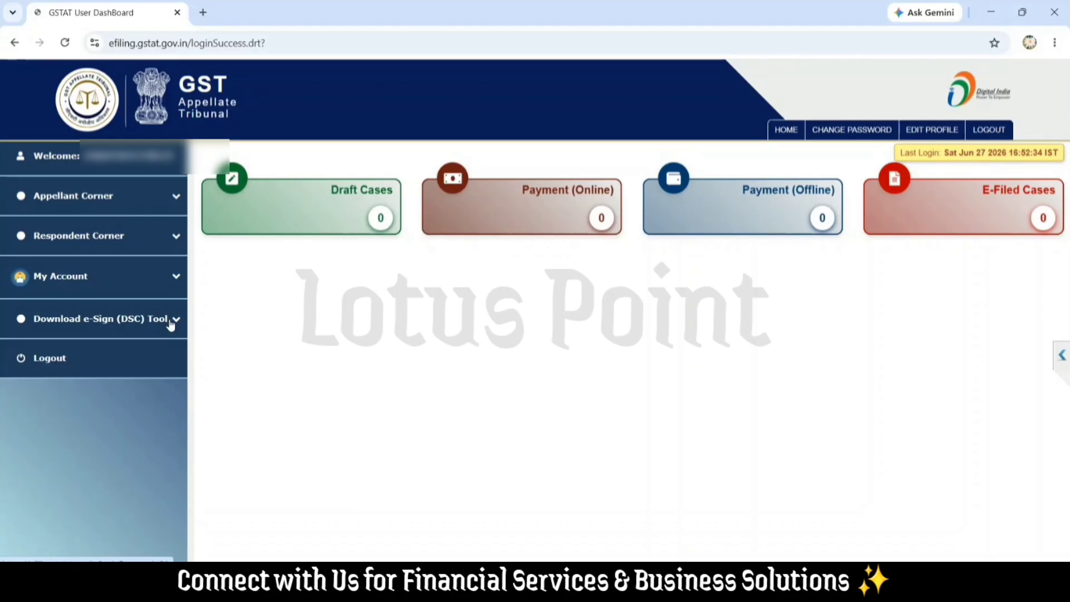
pyautogui.click(111, 195)
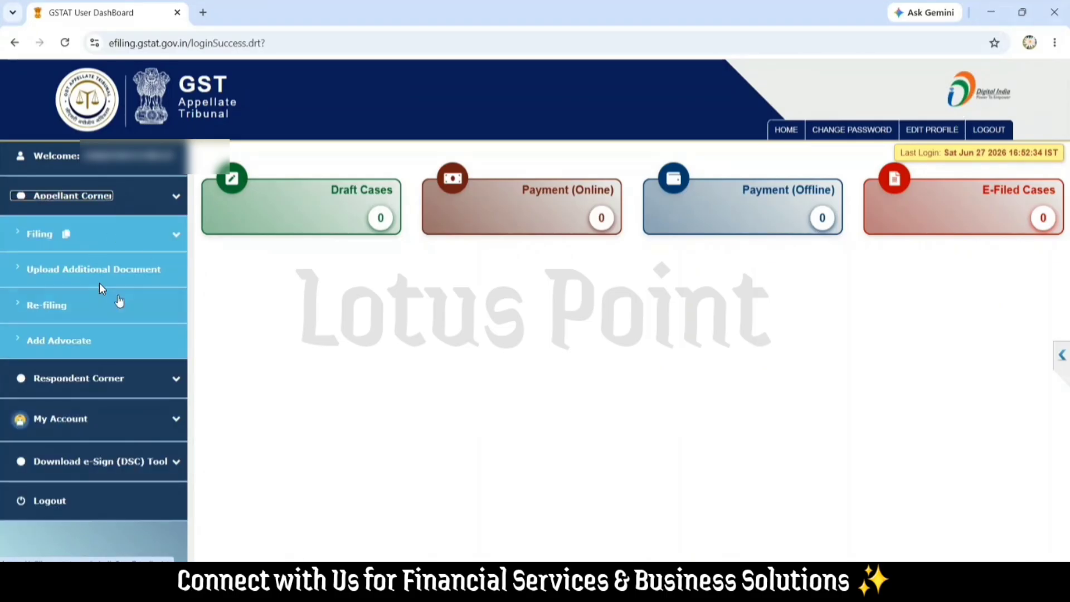
pyautogui.click(101, 197)
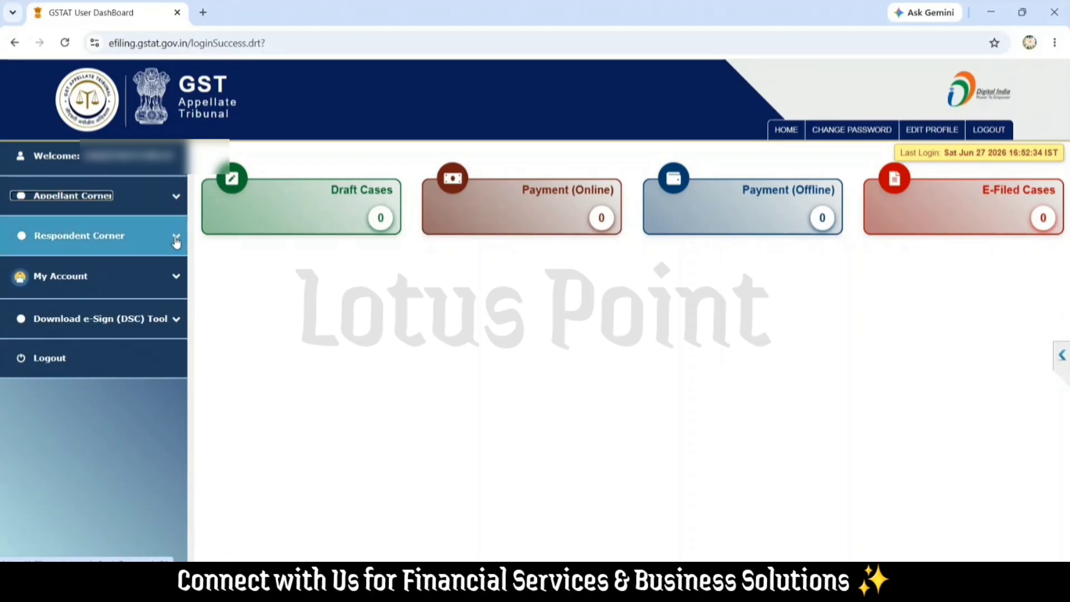
pyautogui.click(171, 199)
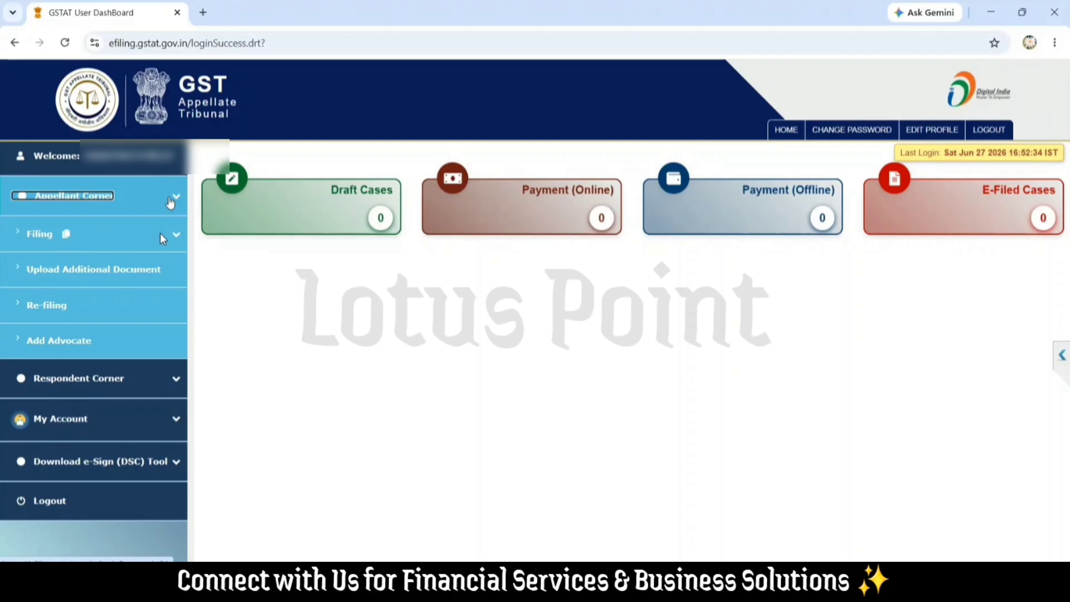
pyautogui.click(83, 234)
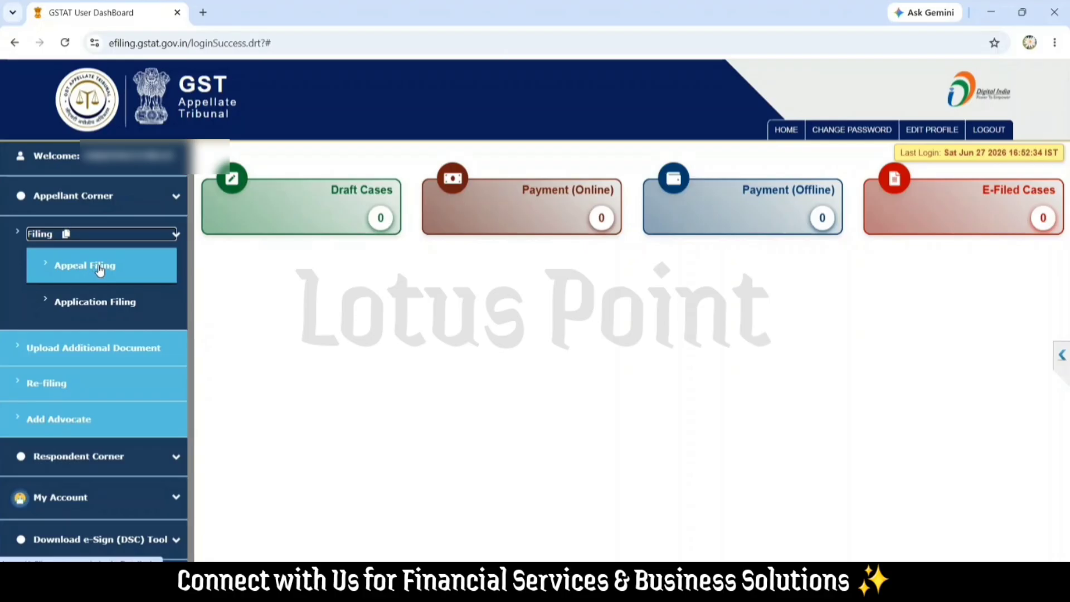
pyautogui.click(99, 269)
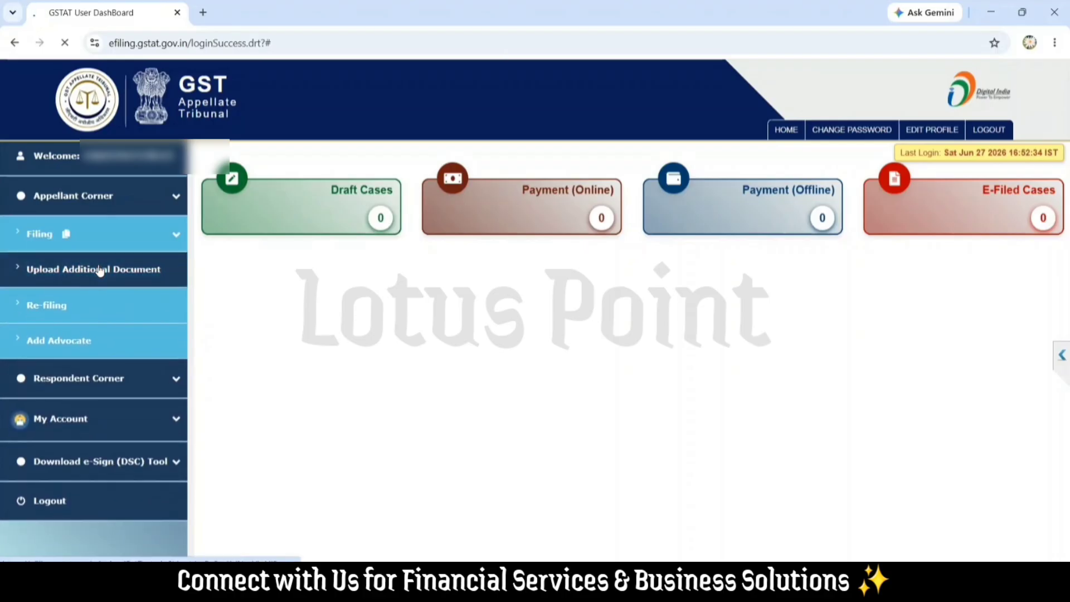
# Step: Choose filing through ARN/CRN Available, accept the GSTAT declaration and submit the ARN/CRN of the first appeal
pyautogui.click(394, 228)
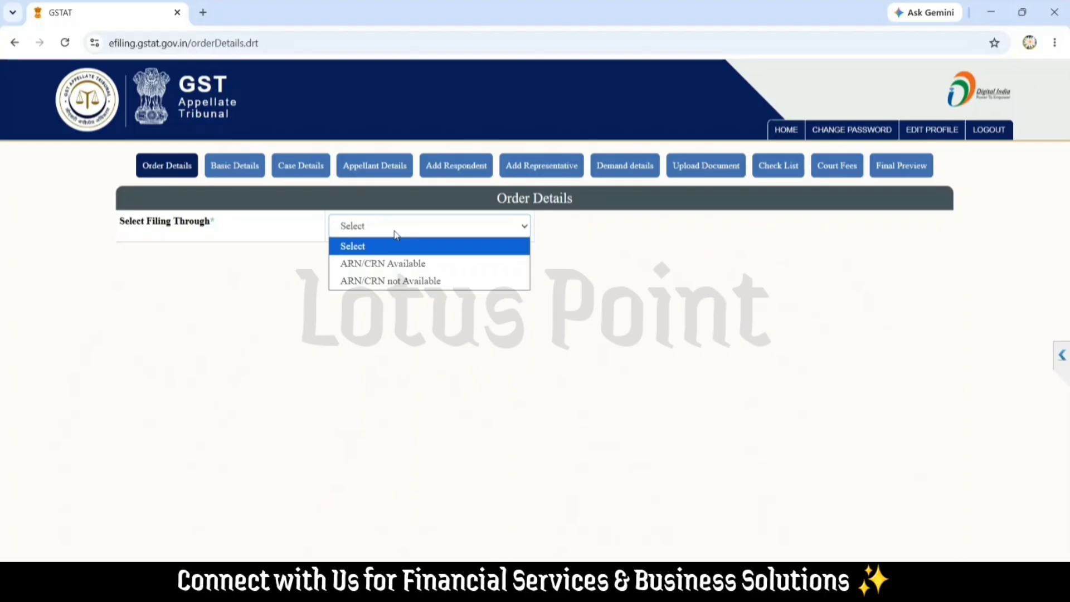
pyautogui.click(454, 271)
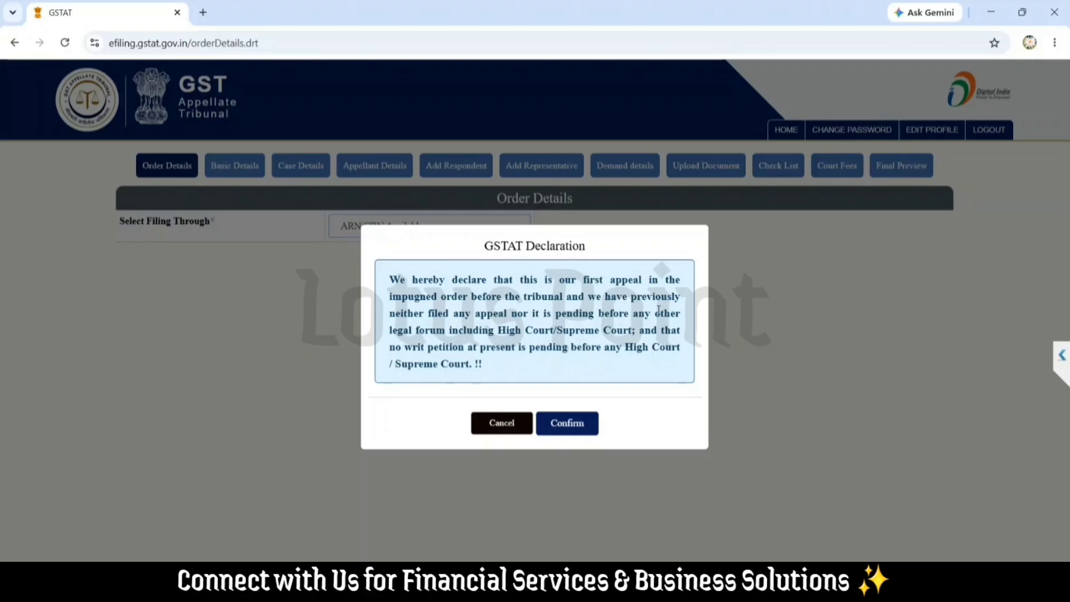
pyautogui.click(566, 423)
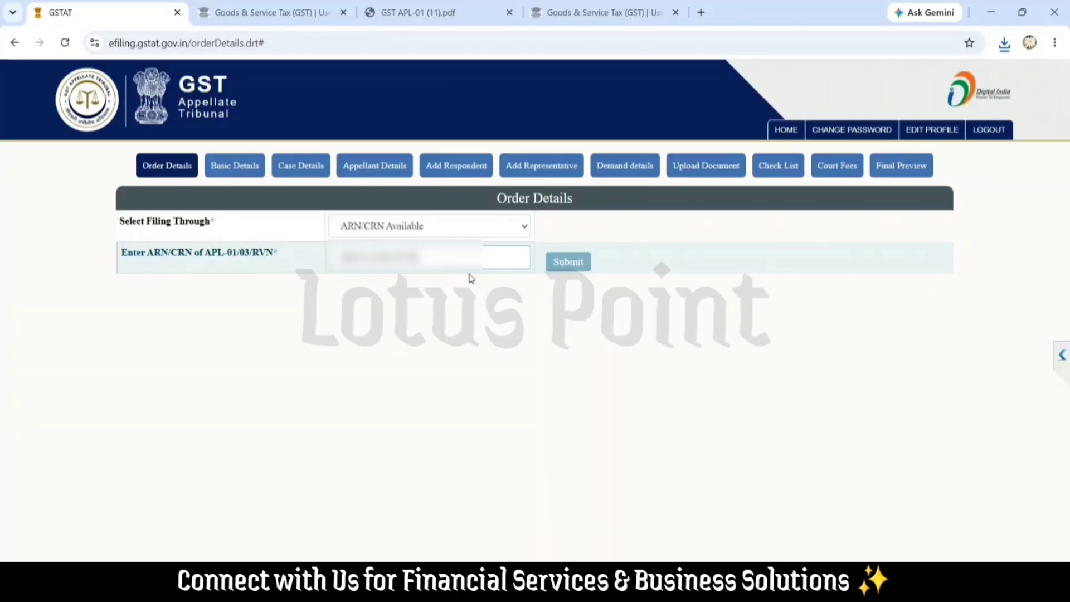
pyautogui.click(565, 266)
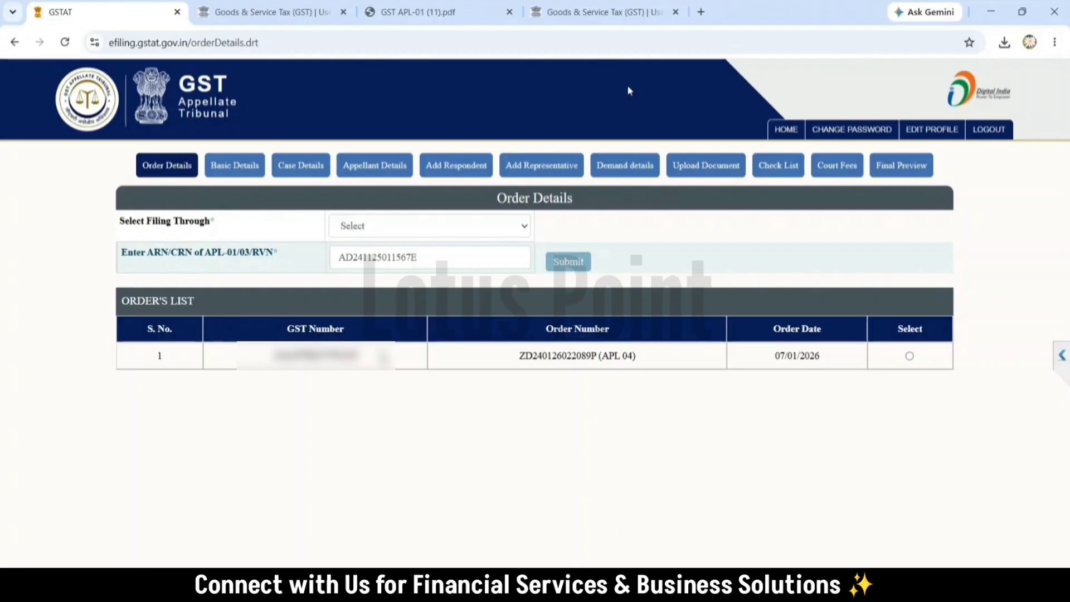
# Step: Select the listed APL 04 order, check its impugned order PDF and confirm it as the order being appealed
pyautogui.click(909, 356)
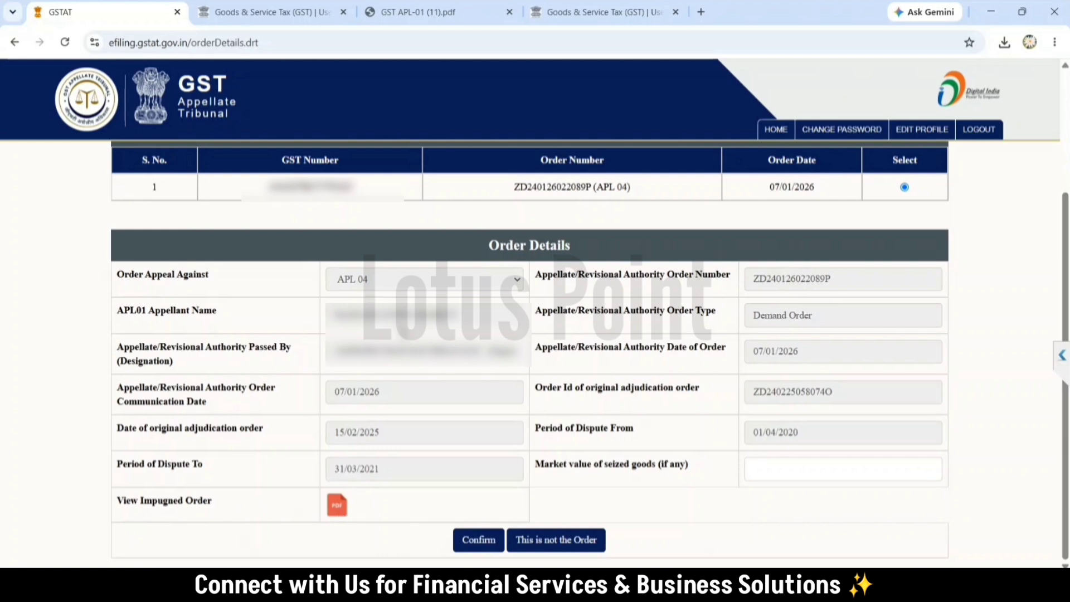
pyautogui.click(337, 508)
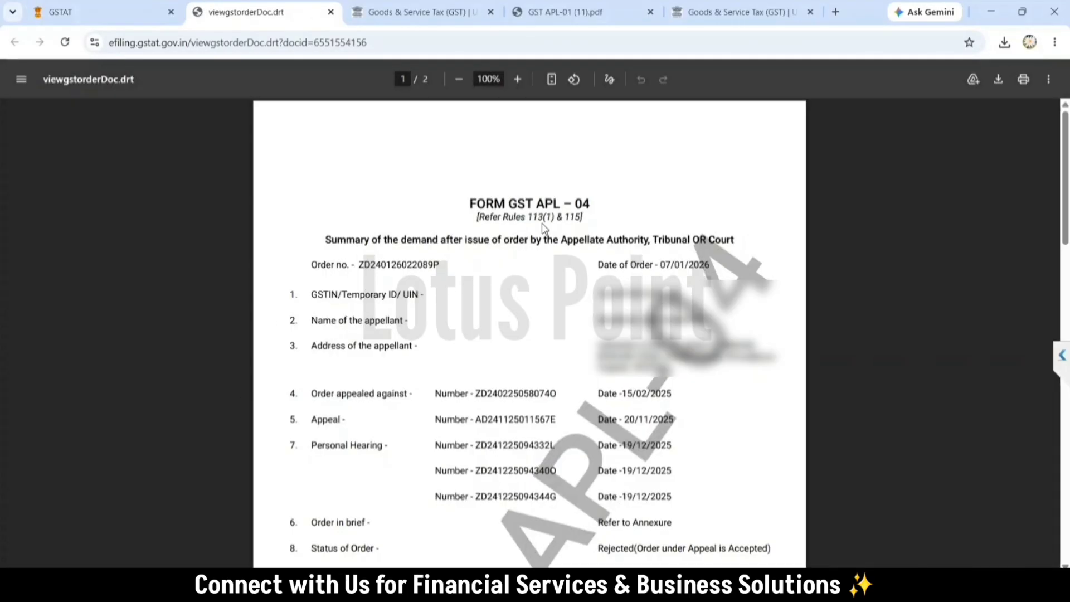
pyautogui.scroll(-14, 1067, 191)
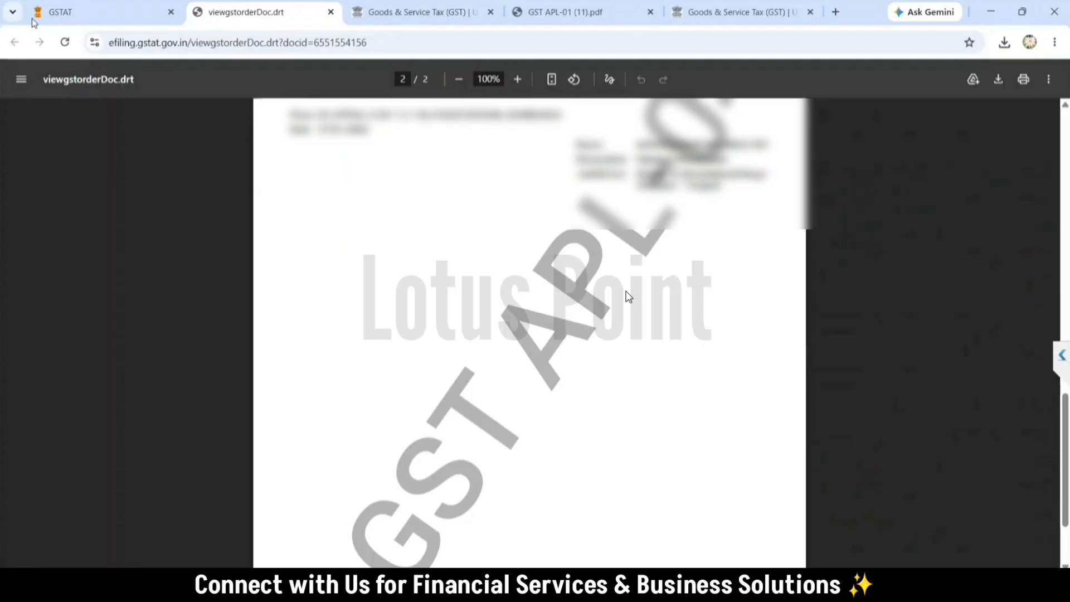
pyautogui.hotkey('ctrl', 'shift', 'Tab')
pyautogui.scroll(-3, 490, 418)
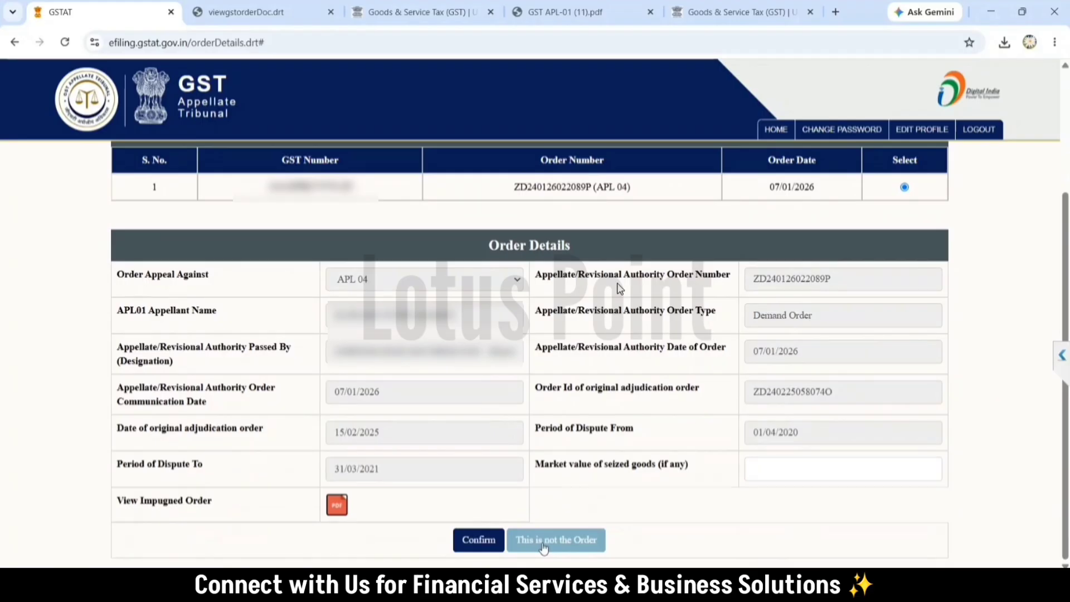
pyautogui.click(478, 540)
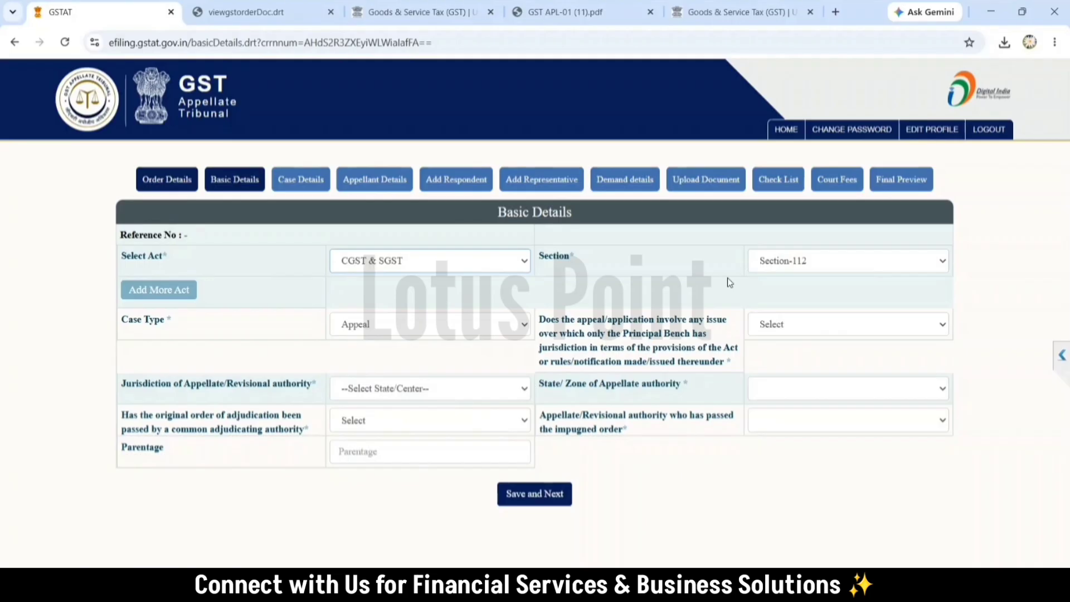
# Step: In Basic Details, answer No to the Principal Bench question and set the appellate authority's jurisdiction to STATE and its state to Gujarat
pyautogui.press('Tab')
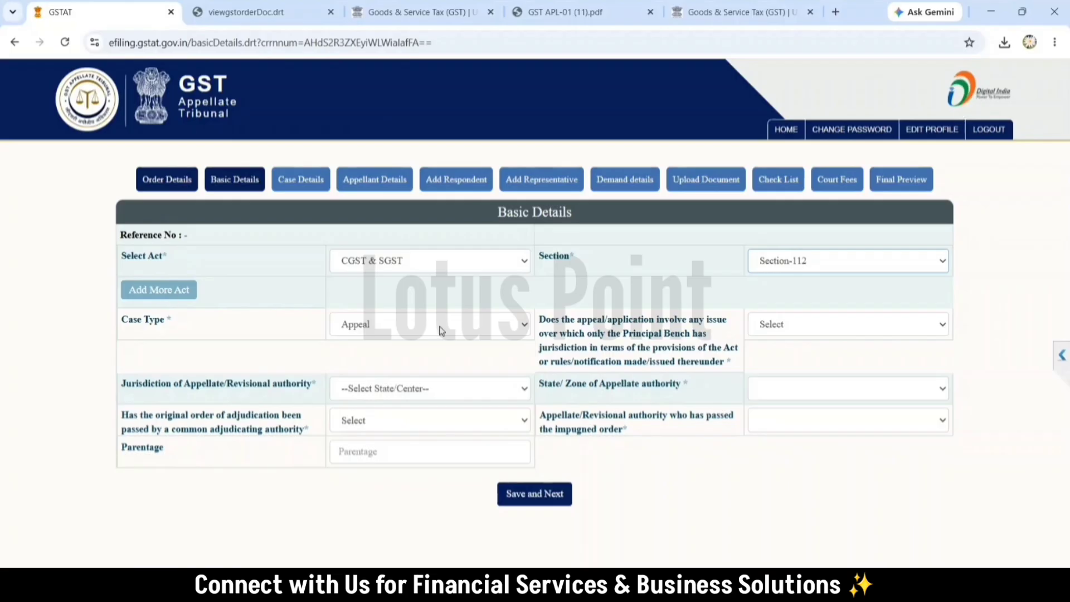
pyautogui.click(281, 13)
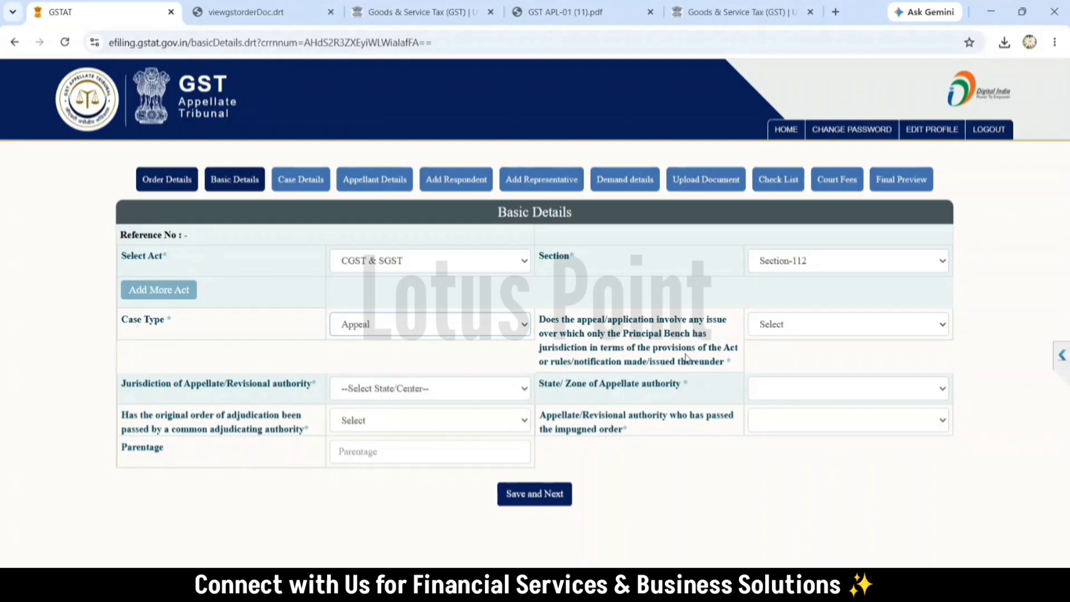
pyautogui.click(366, 390)
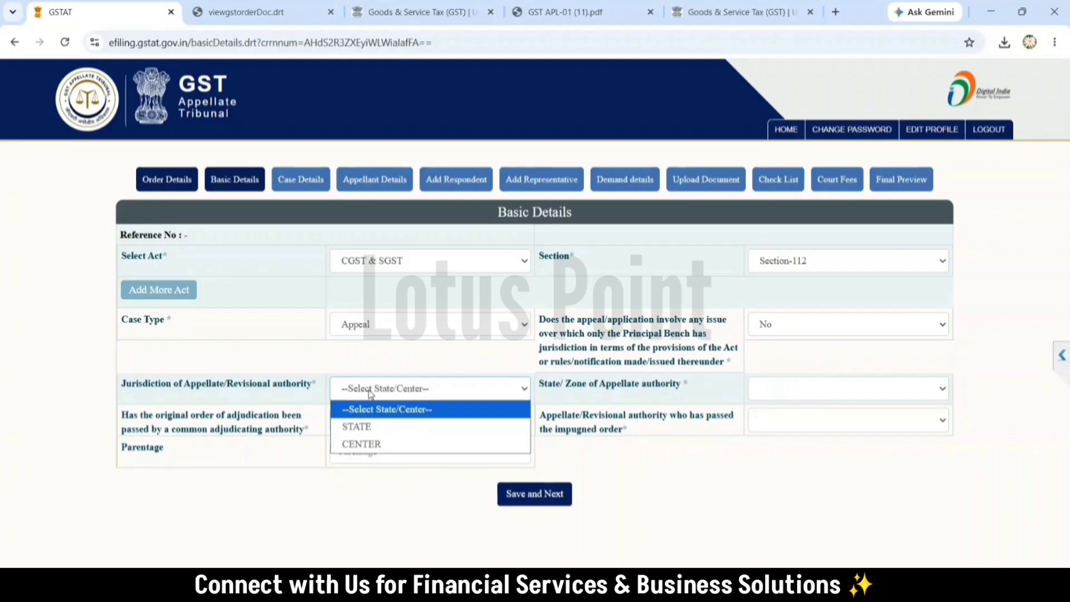
pyautogui.click(381, 424)
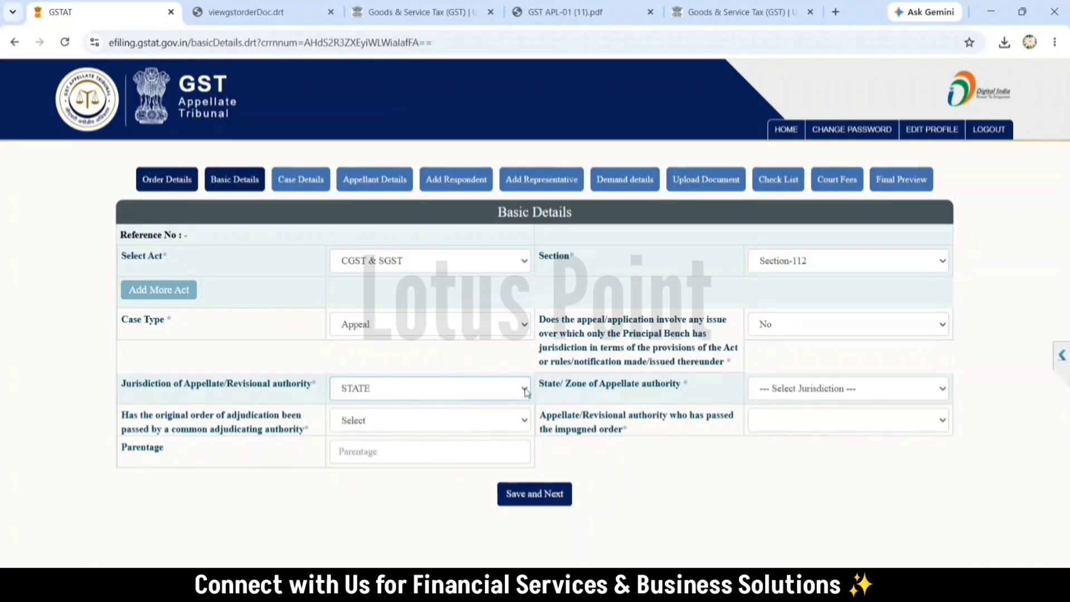
pyautogui.click(780, 388)
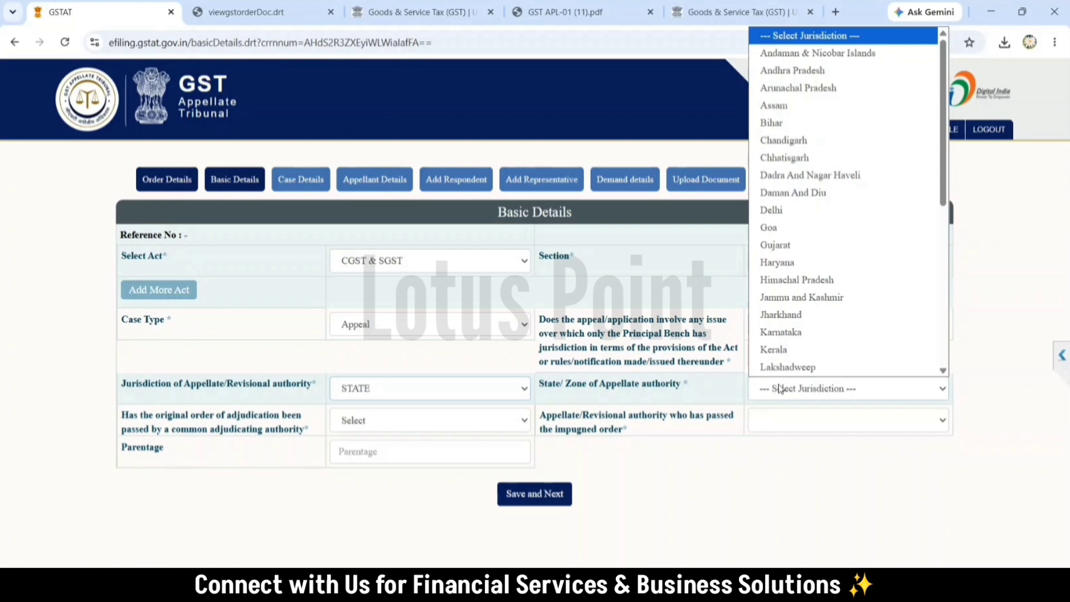
pyautogui.click(775, 245)
# Step: Complete Basic Details with No for common adjudicating authority and Deputy Commissioner Range-3 as the authority that passed the impugned order, and save
pyautogui.click(370, 426)
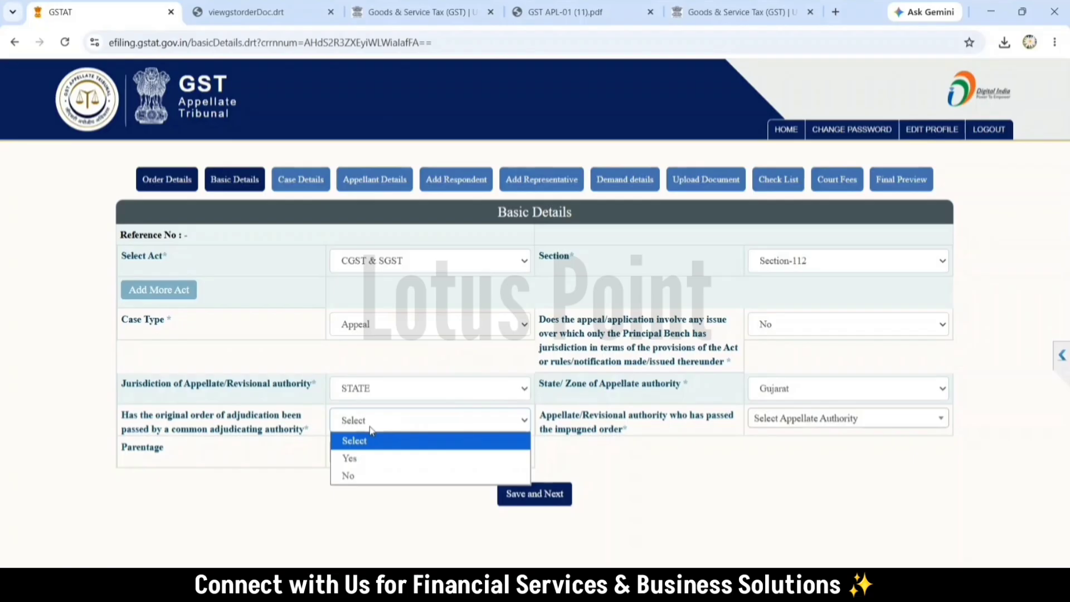
pyautogui.click(348, 475)
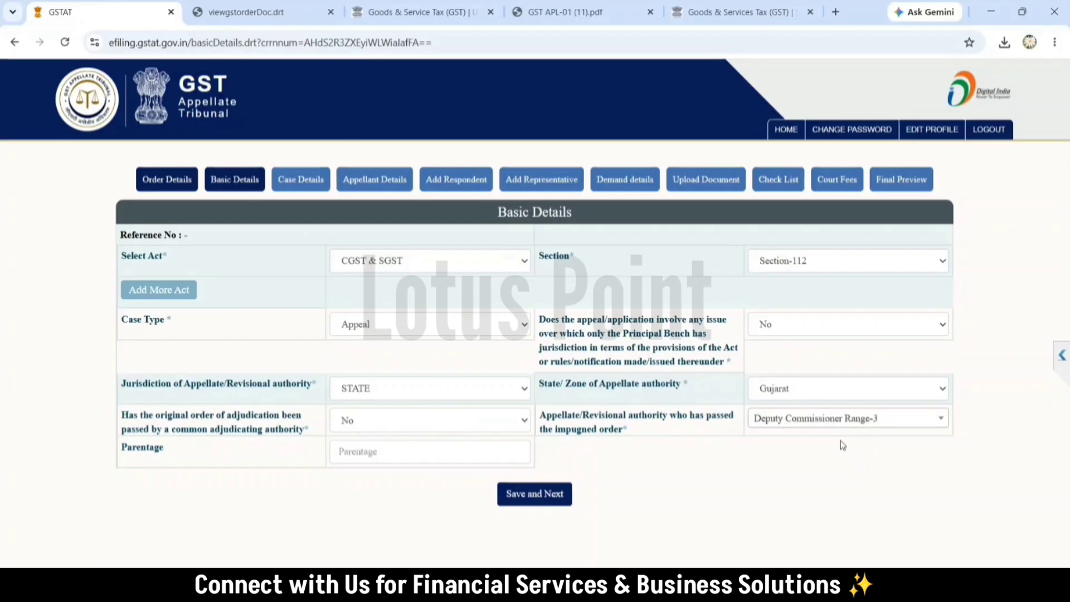
pyautogui.hotkey('ctrl', 'Tab')
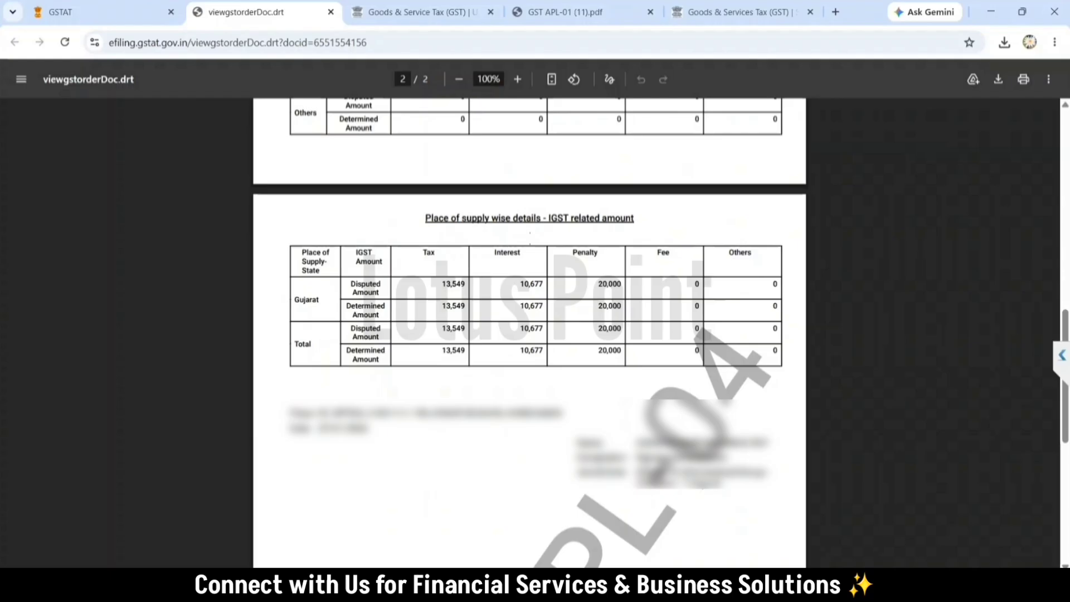
pyautogui.hotkey('ctrl', 'shift', 'Tab')
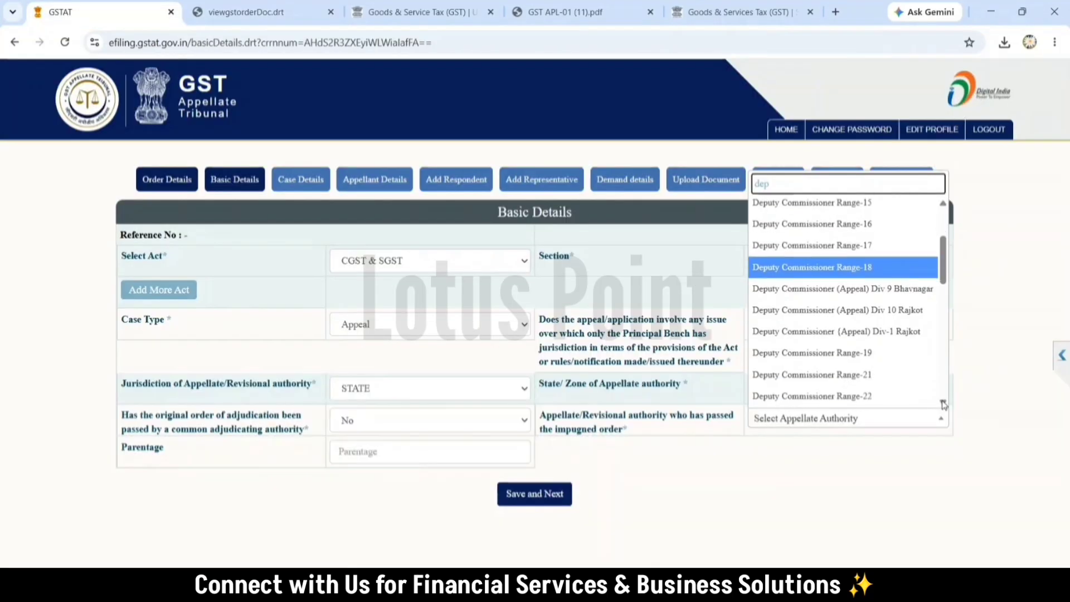
pyautogui.scroll(-3, 944, 403)
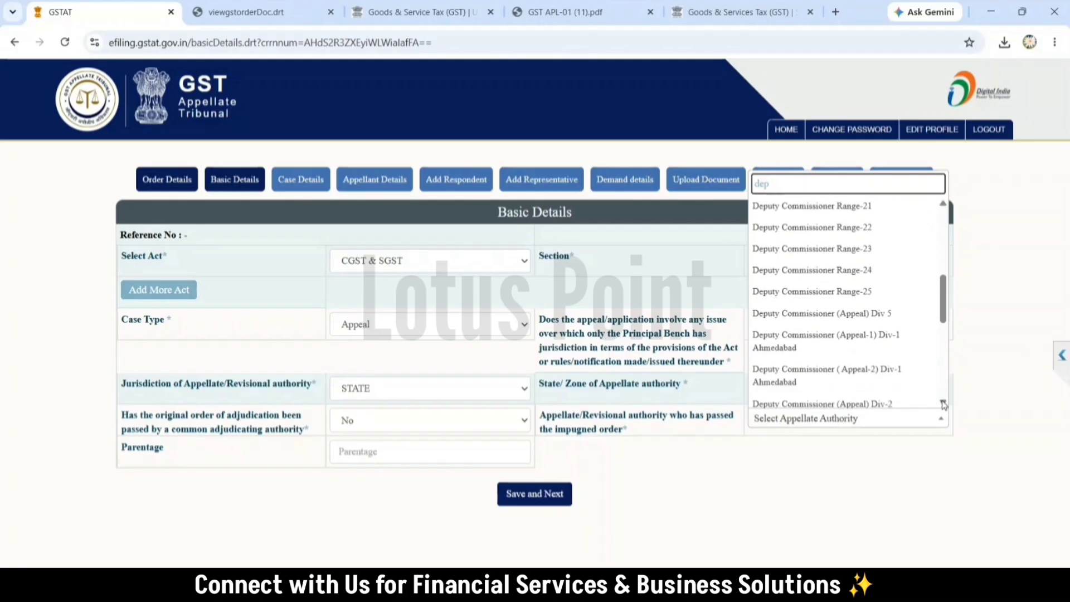
pyautogui.click(547, 496)
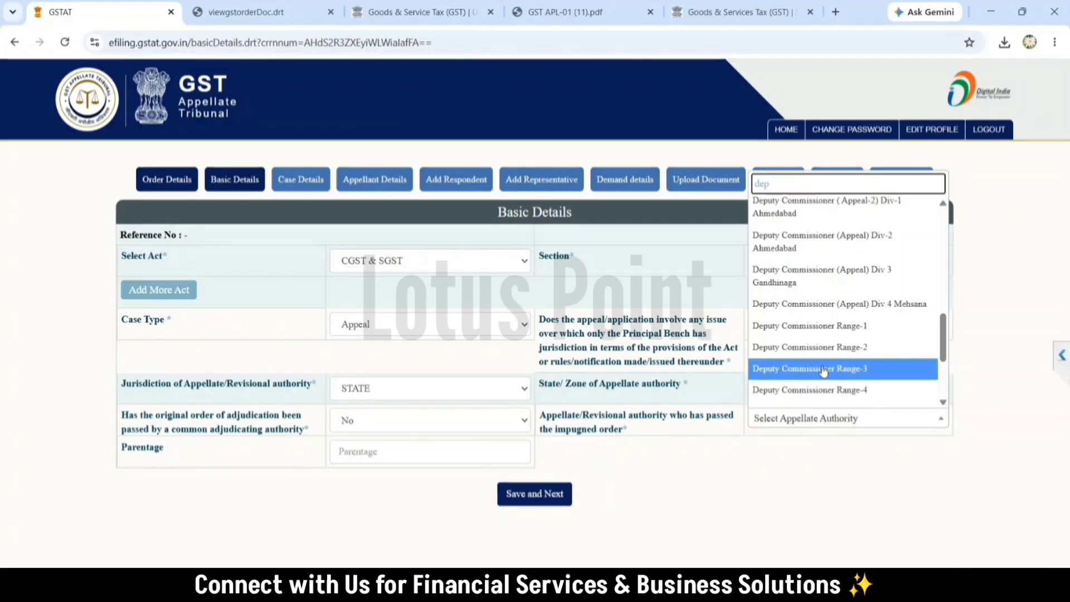
pyautogui.click(824, 369)
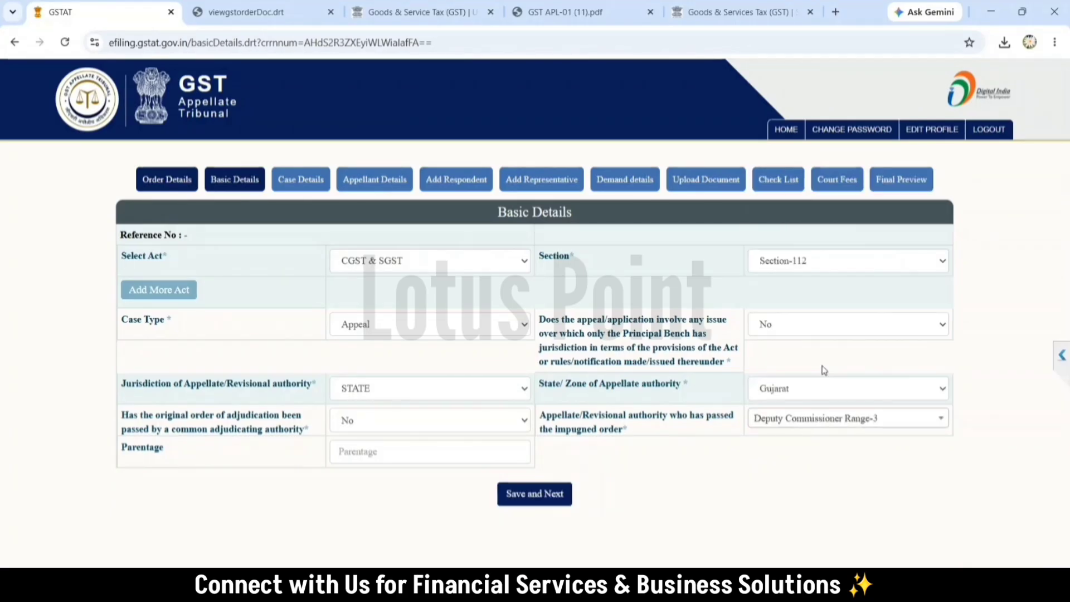
pyautogui.click(245, 12)
pyautogui.click(548, 495)
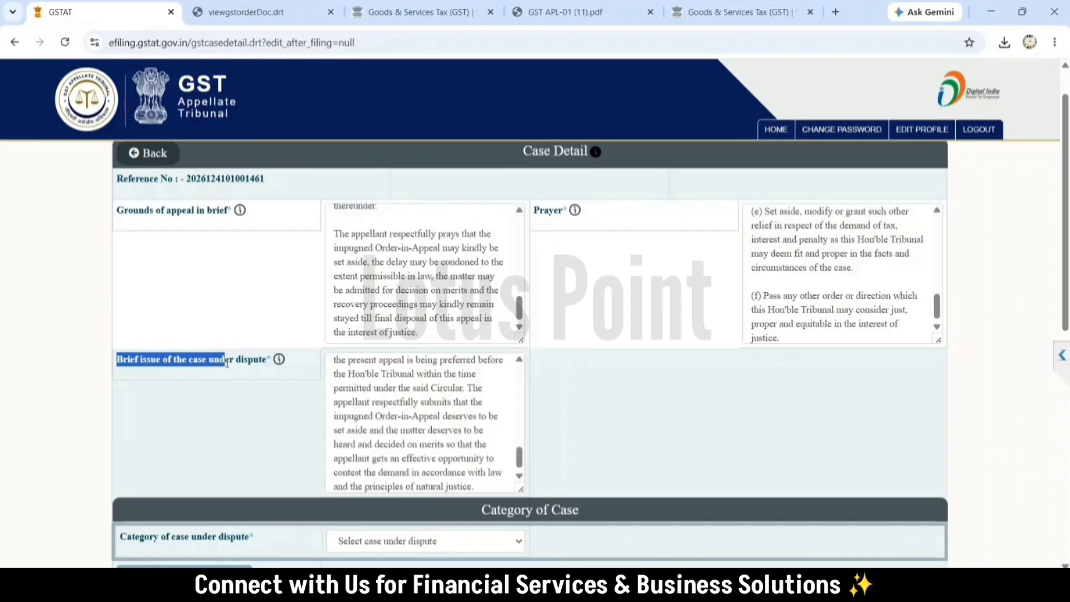
# Step: In Case Details, set the category of case under dispute to Excess ITC availed/utilized u/s 73
pyautogui.scroll(-5, 227, 362)
pyautogui.click(426, 259)
pyautogui.scroll(-4, 425, 396)
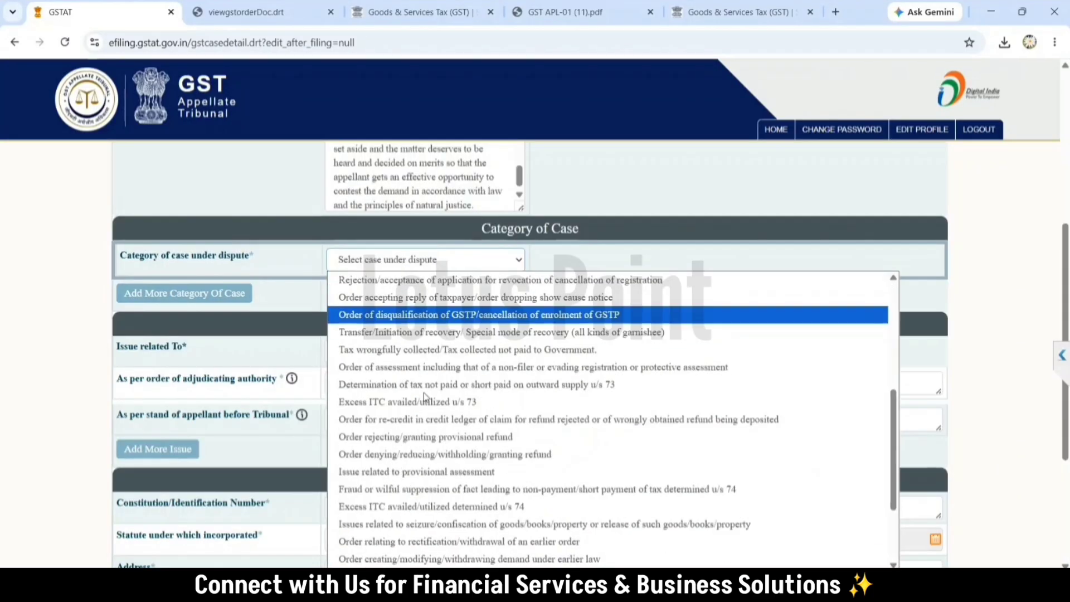
pyautogui.scroll(-2, 425, 397)
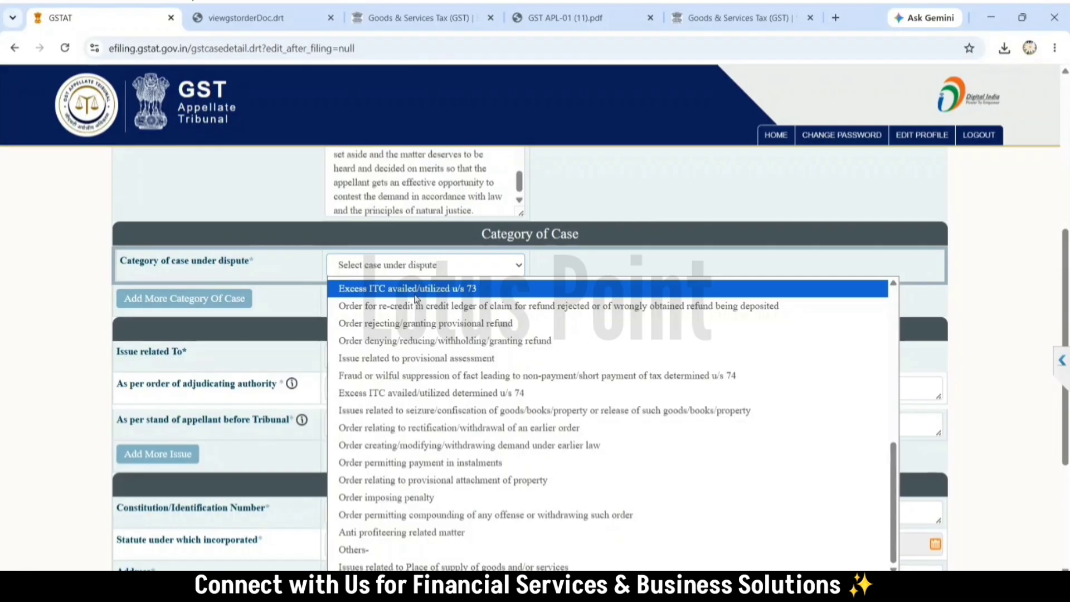
pyautogui.scroll(8, 415, 299)
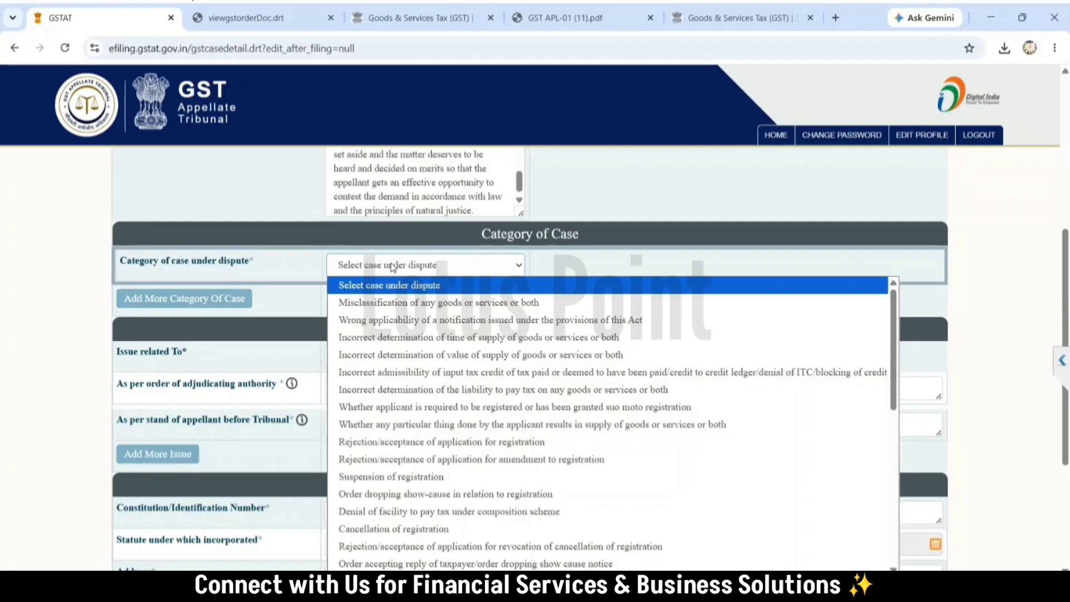
pyautogui.scroll(-7, 402, 301)
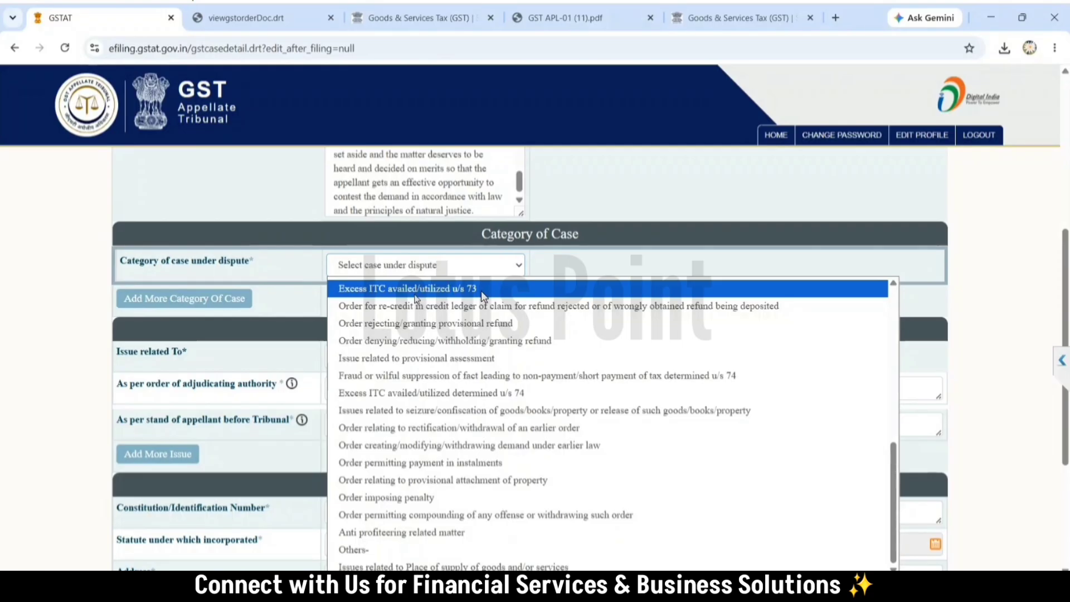
pyautogui.click(415, 295)
# Step: Set the GST section for the disputed category to CGST Section 73, Determination of tax
pyautogui.click(373, 300)
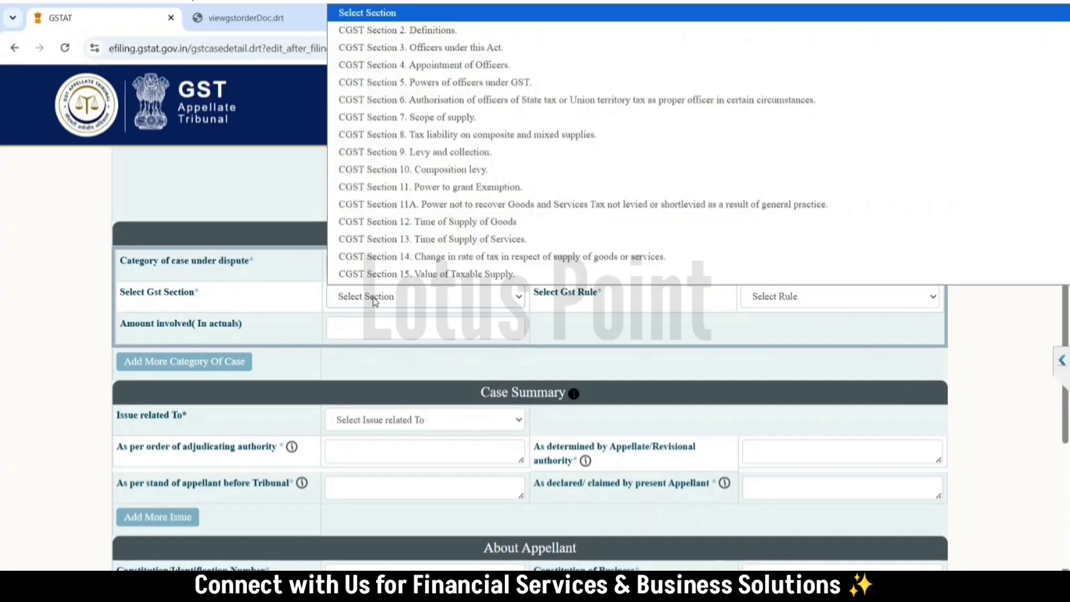
pyautogui.scroll(-1, 390, 223)
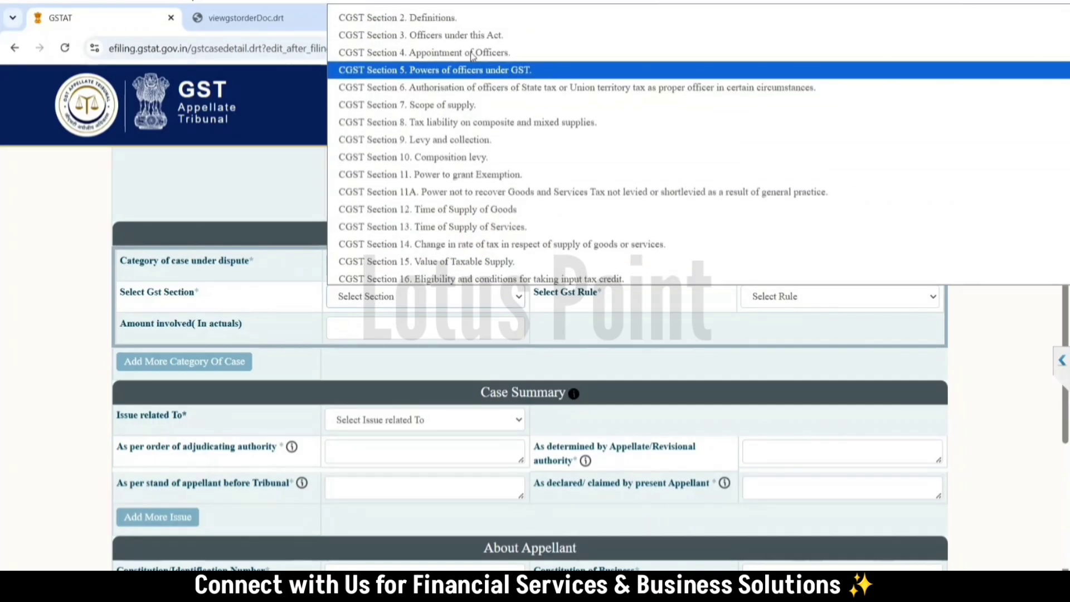
pyautogui.scroll(1, 472, 56)
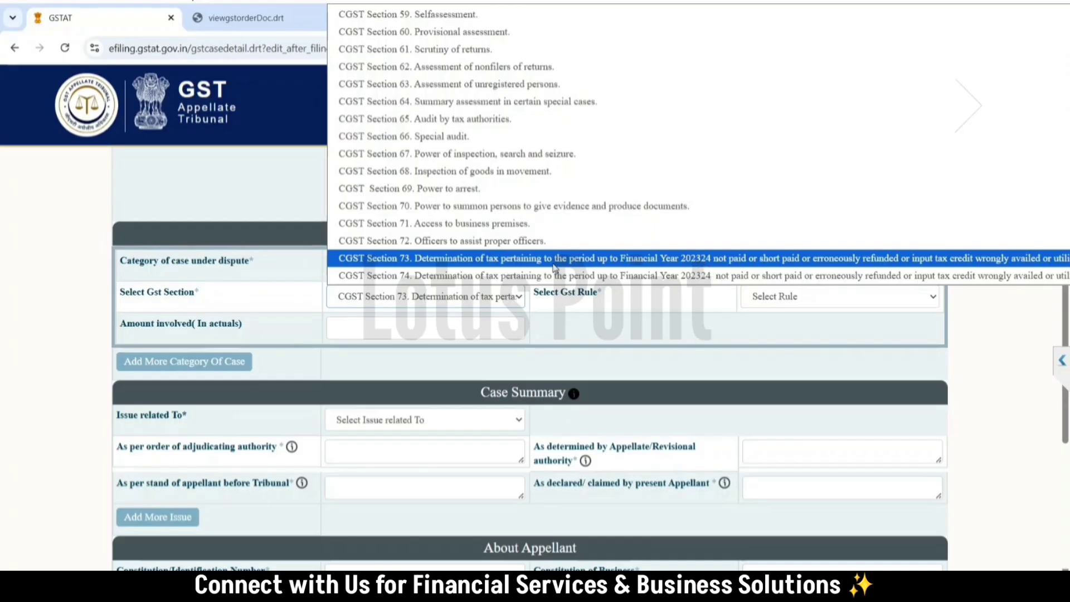
pyautogui.click(553, 265)
# Step: Look up the total tax in the APL 04 order's demand table and enter 561153 as the amount involved
pyautogui.moveTo(119, 320); pyautogui.dragTo(252, 332)
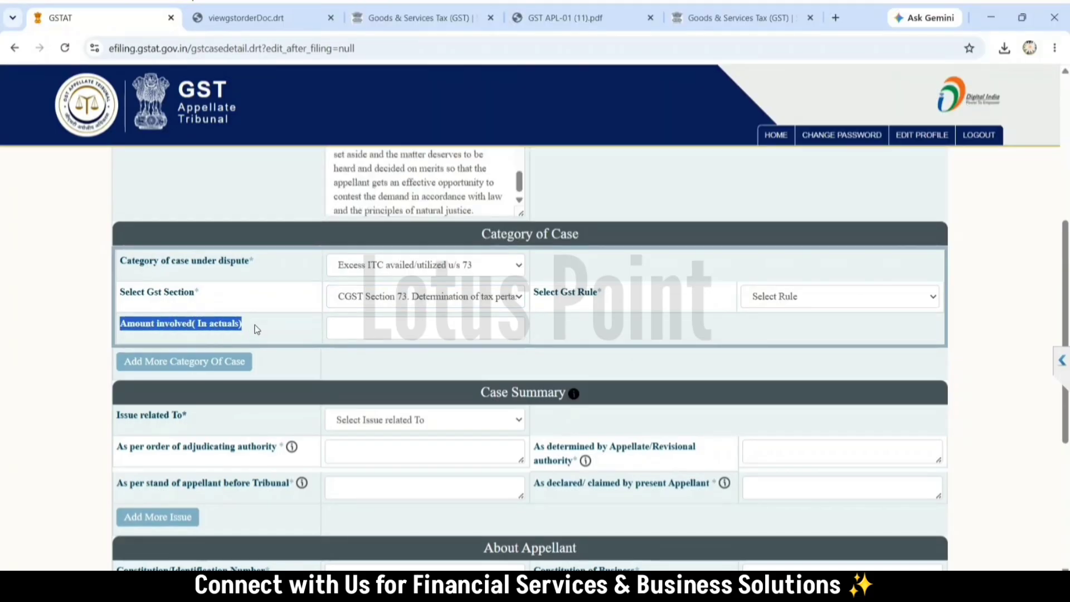
pyautogui.press('super+shift+s')
pyautogui.press('Escape')
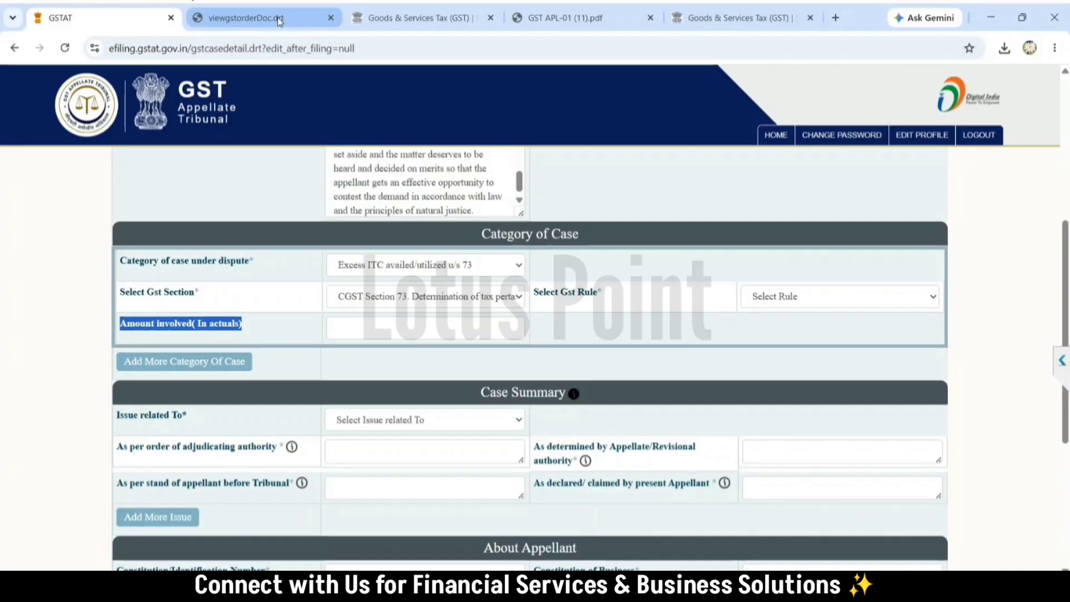
pyautogui.click(279, 21)
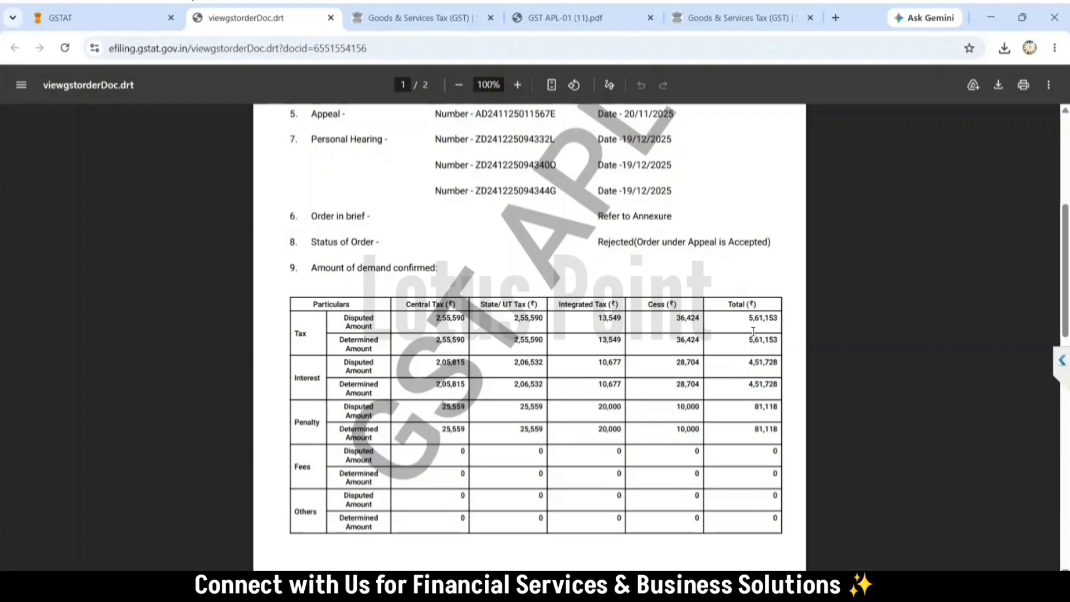
pyautogui.doubleClick(757, 326)
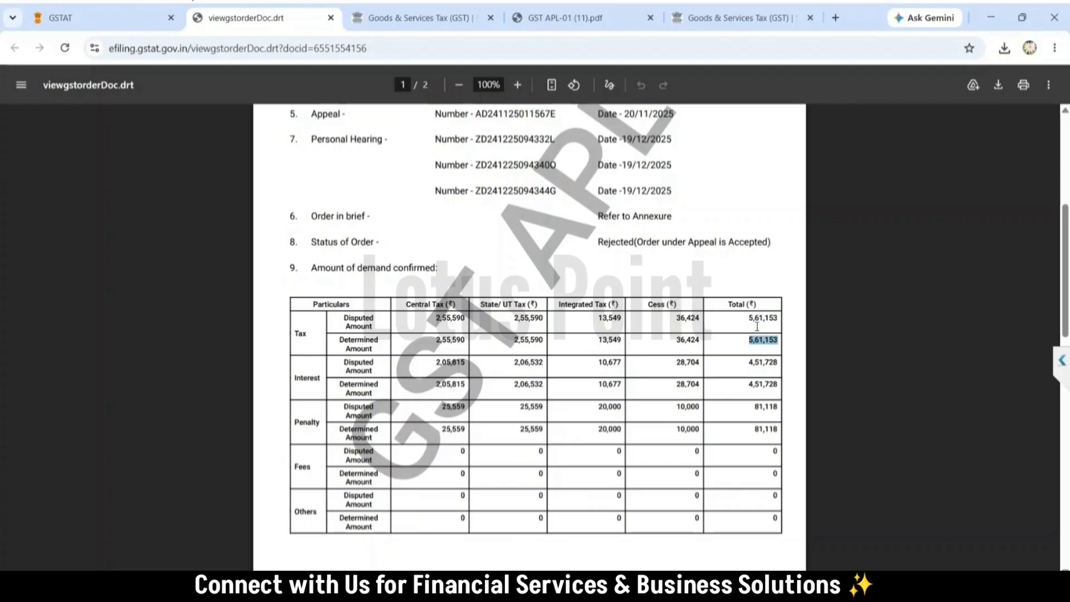
pyautogui.hotkey('ctrl', 'shift', 'Tab')
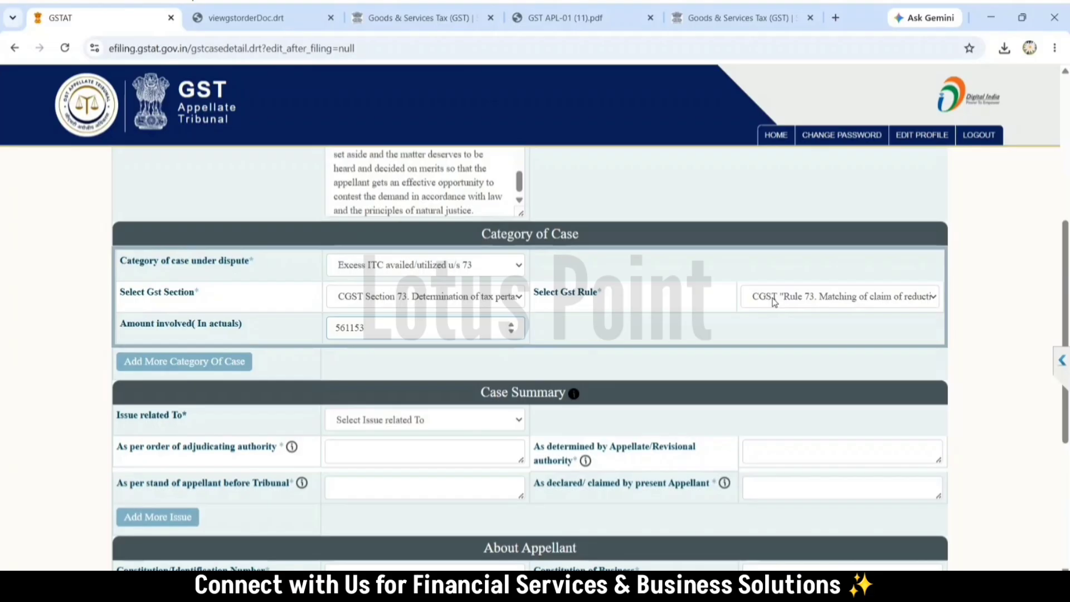
# Step: Set the GST rule to CGST Rule 142, Notice and order for demand, and check it against the DRC 07 attachment in Acrobat
pyautogui.hotkey('ctrl', '-')
pyautogui.click(773, 301)
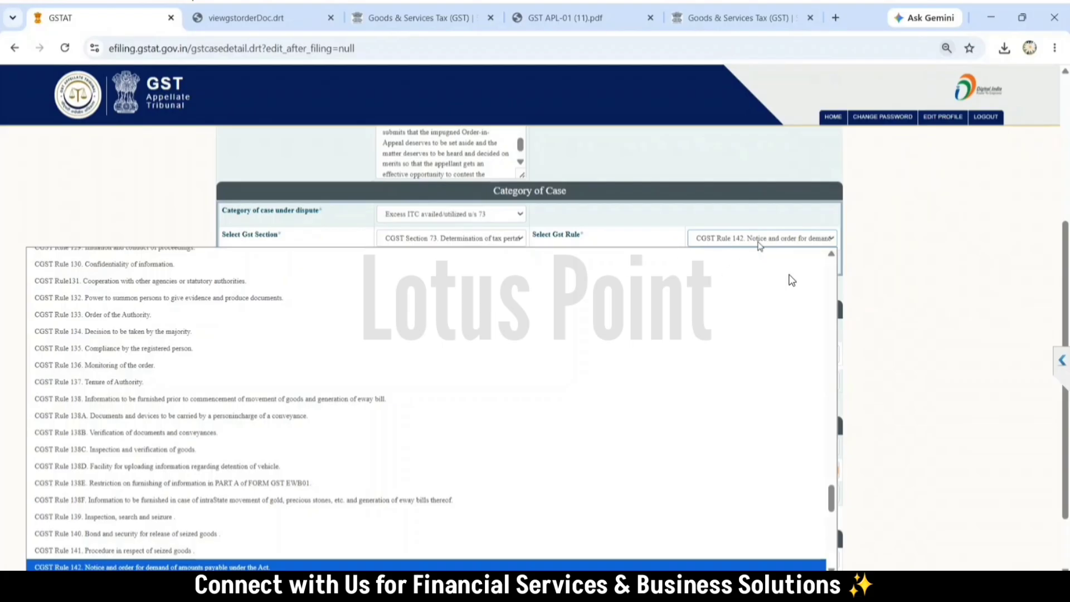
pyautogui.hotkey('alt', 'Tab')
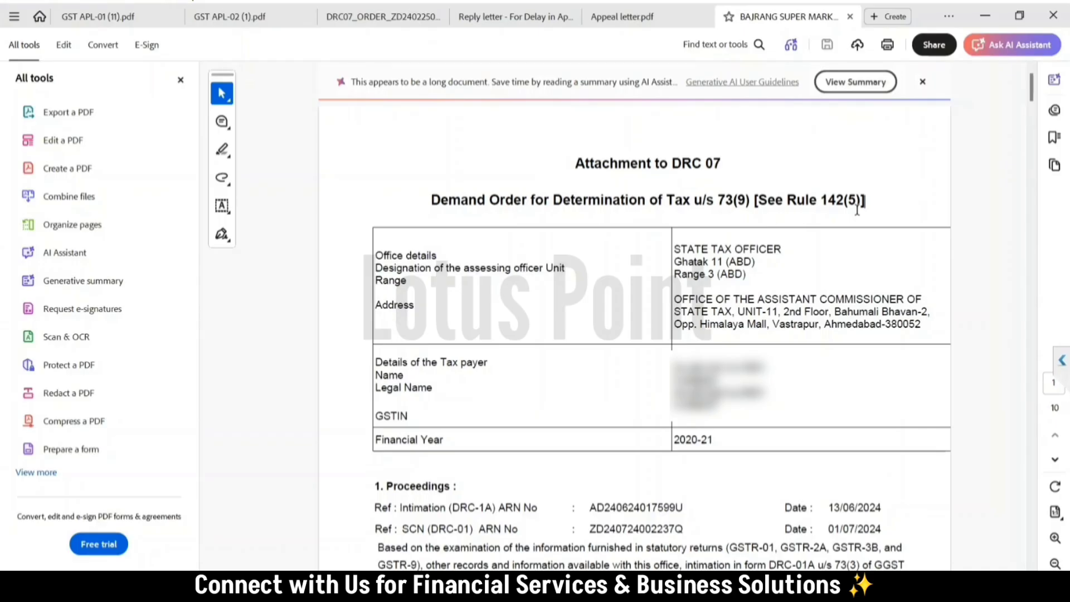
pyautogui.hotkey('alt', 'Tab')
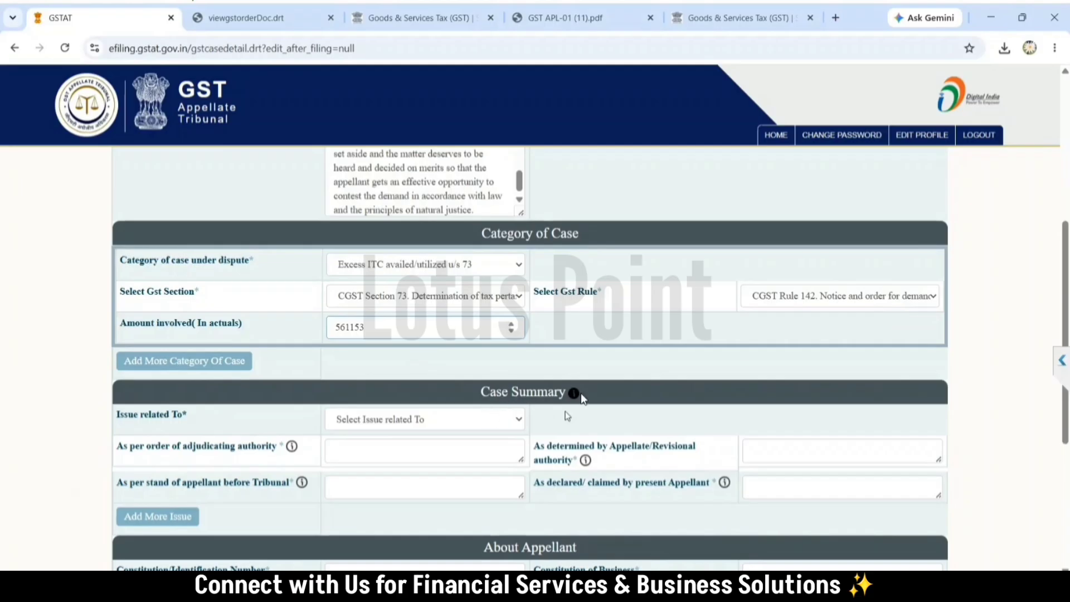
# Step: In the Case Summary, set the issue related to as Short or non-payment of tax
pyautogui.scroll(-4, 581, 393)
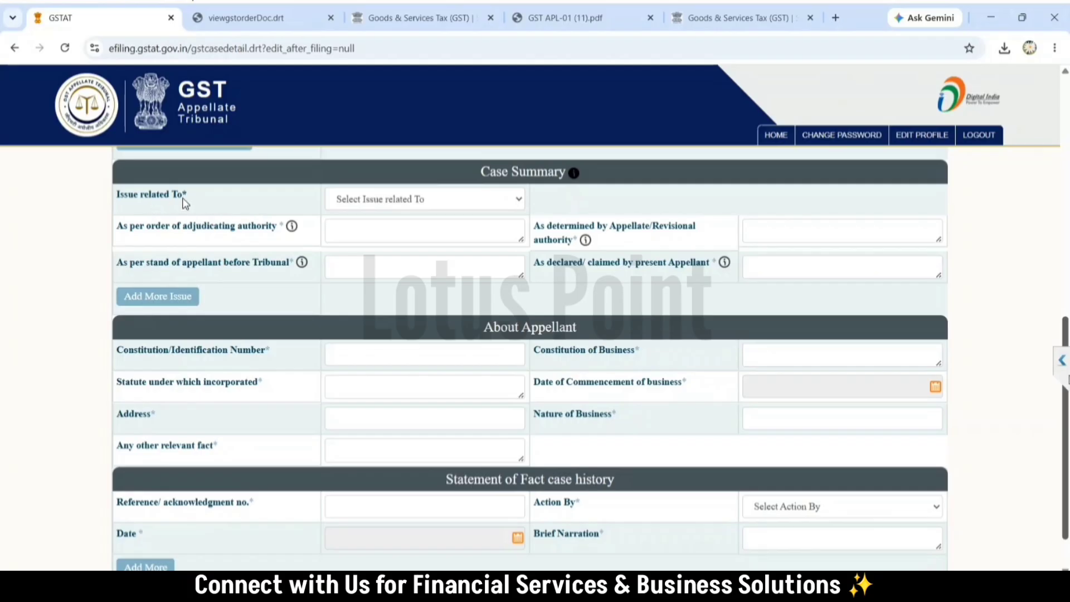
pyautogui.click(424, 199)
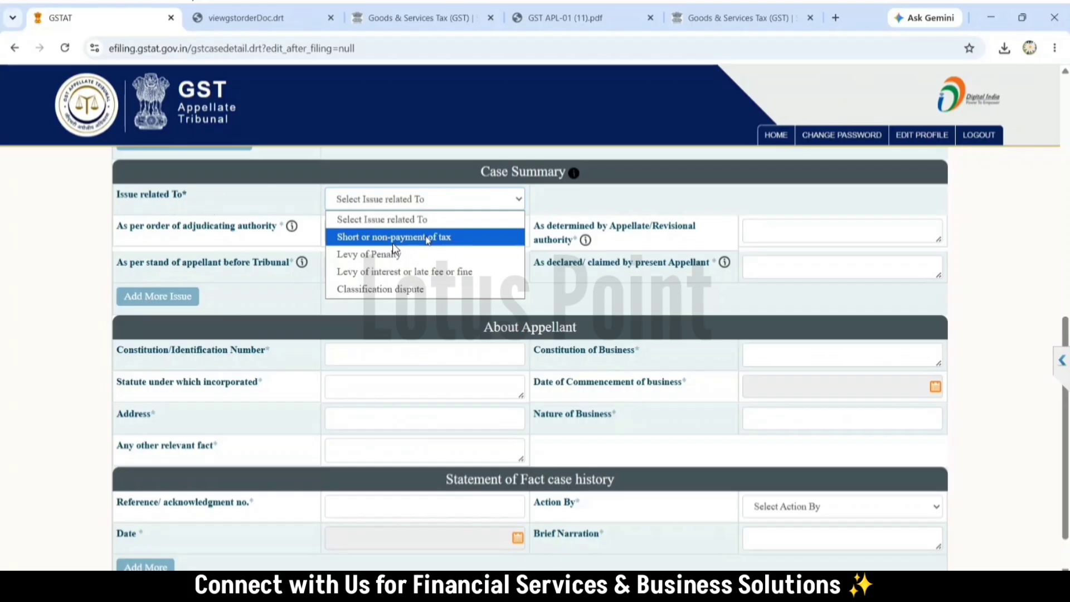
pyautogui.click(428, 238)
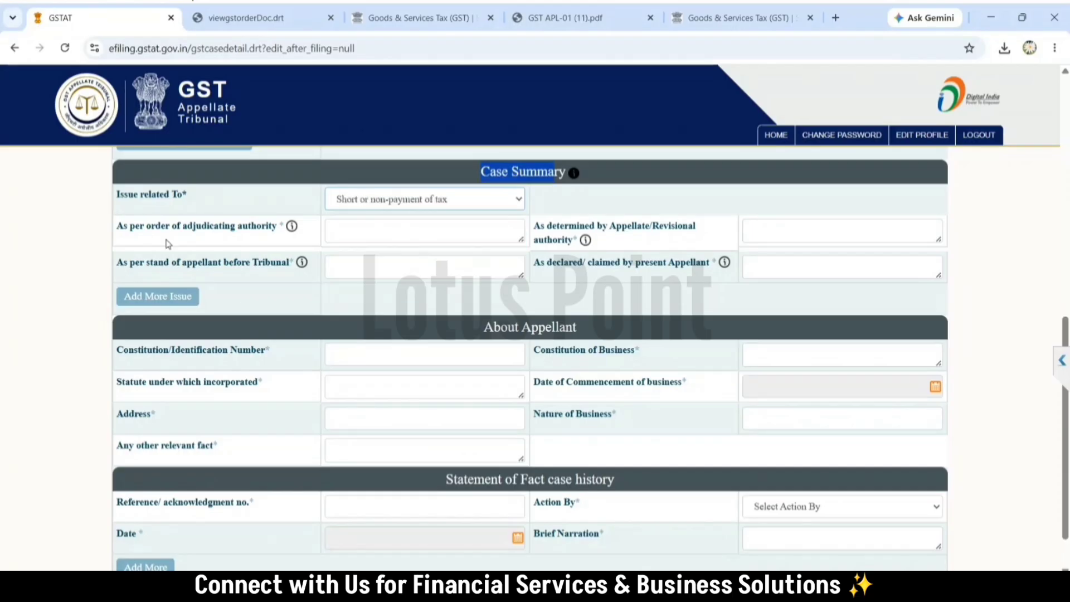
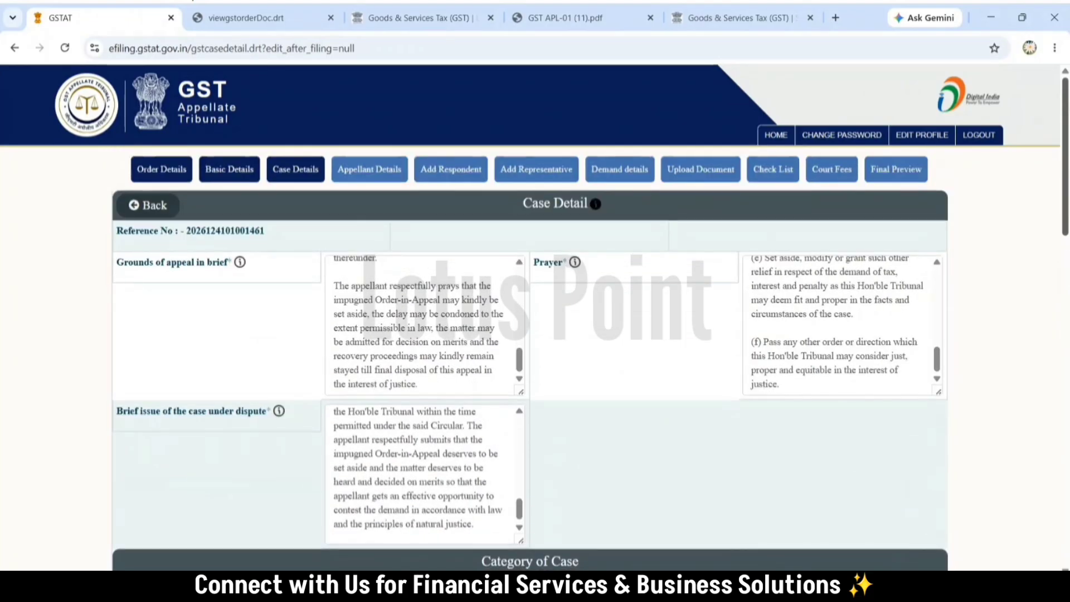
# Step: Review the entered case details and save the respondent's details on the Add Respondent page
pyautogui.scroll(-1, 529, 335)
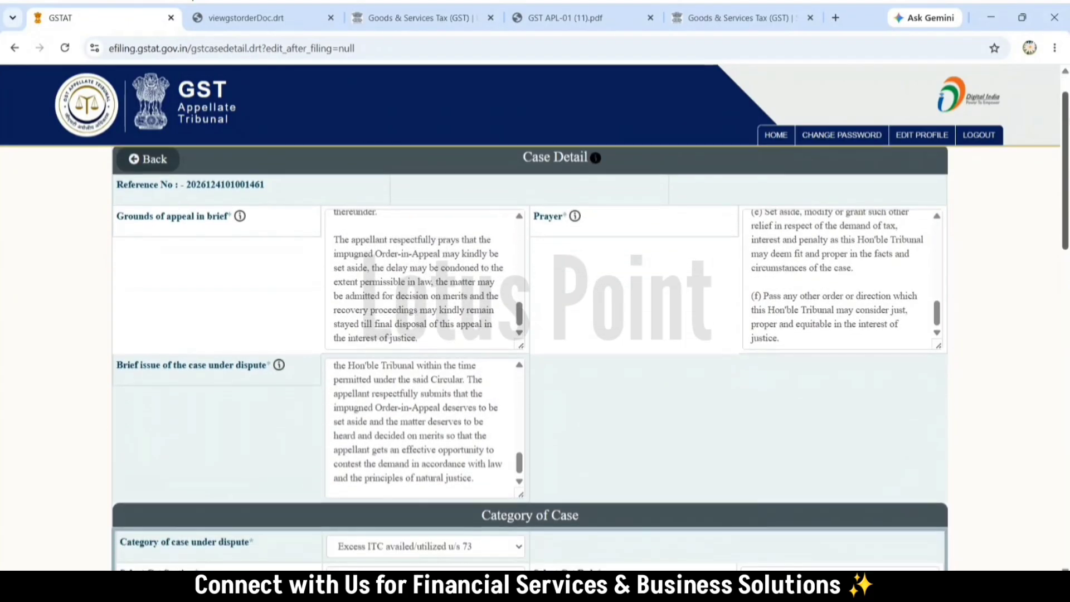
pyautogui.scroll(-5, 529, 335)
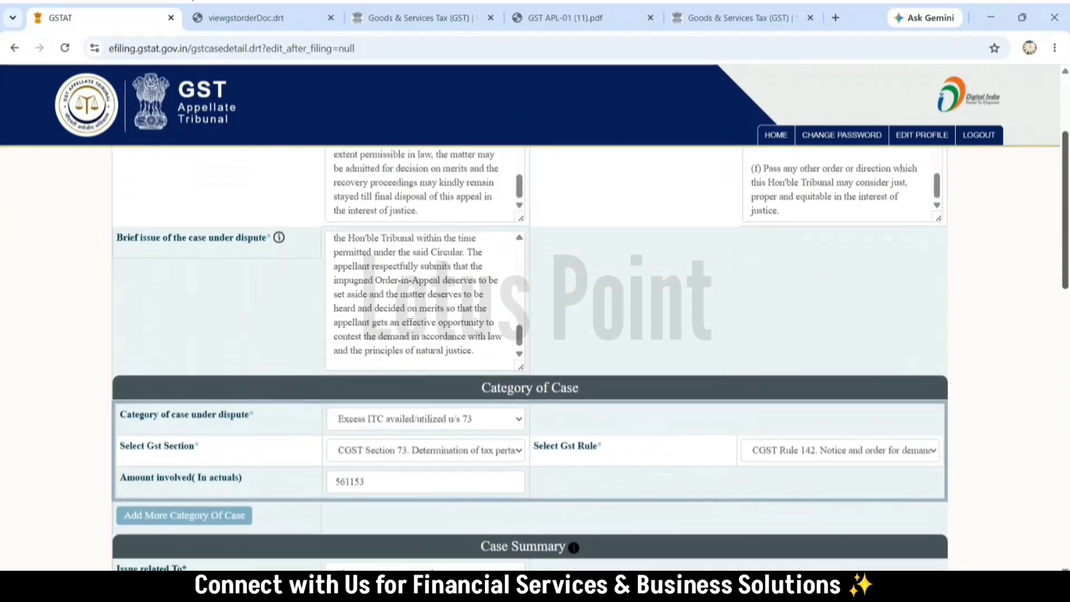
pyautogui.scroll(-1, 529, 335)
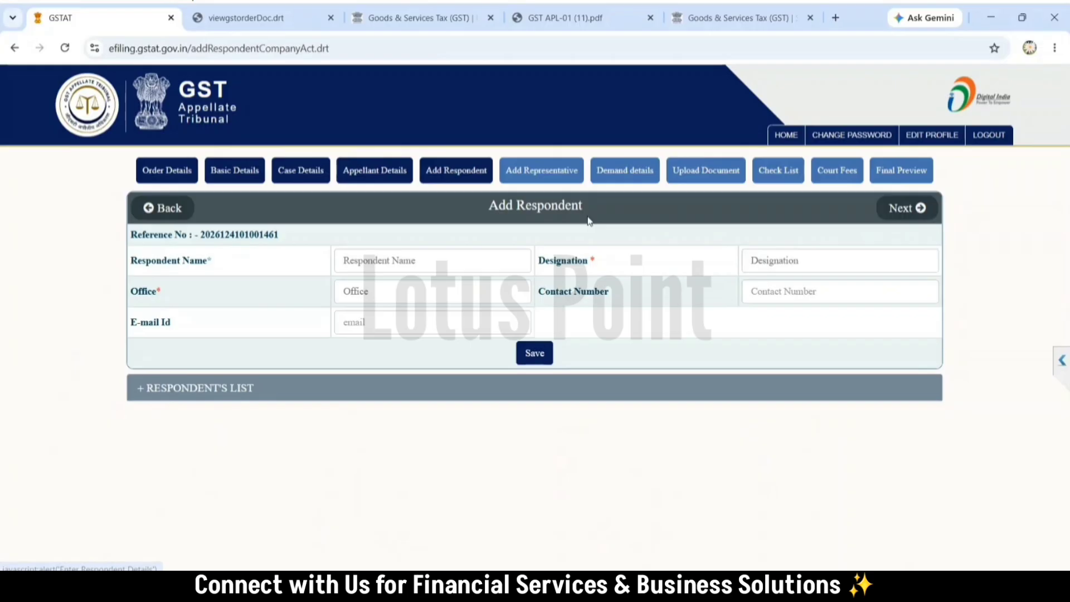
pyautogui.click(535, 355)
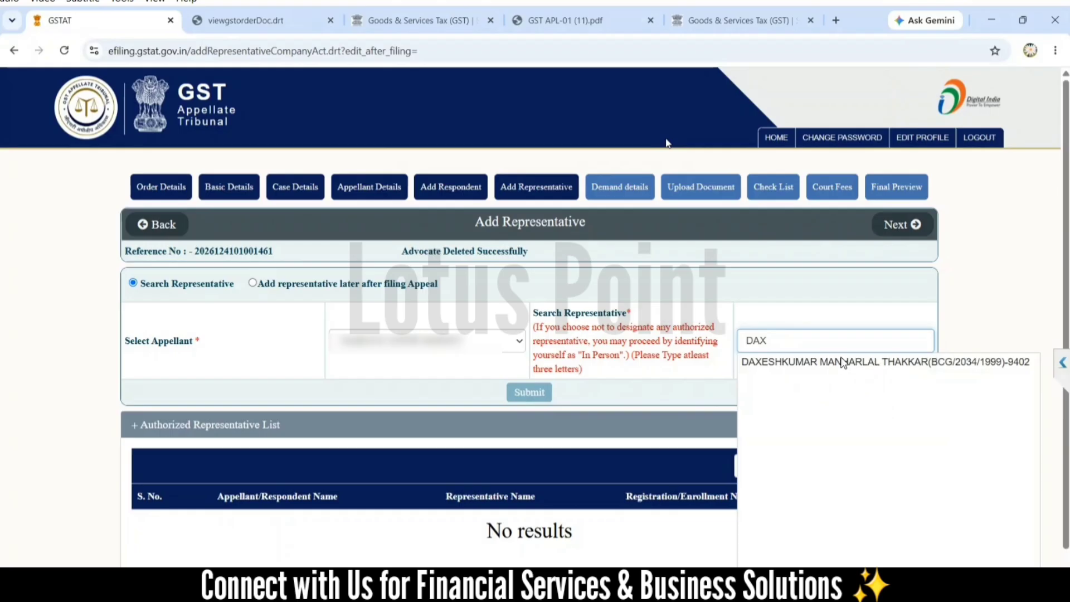
# Step: Replace the representative search text with INP, select INPERSON(NA)-2 for the appellant and submit it as the representative
pyautogui.press('BackSpace')
pyautogui.press('BackSpace')
pyautogui.press('BackSpace')
pyautogui.write('IN')
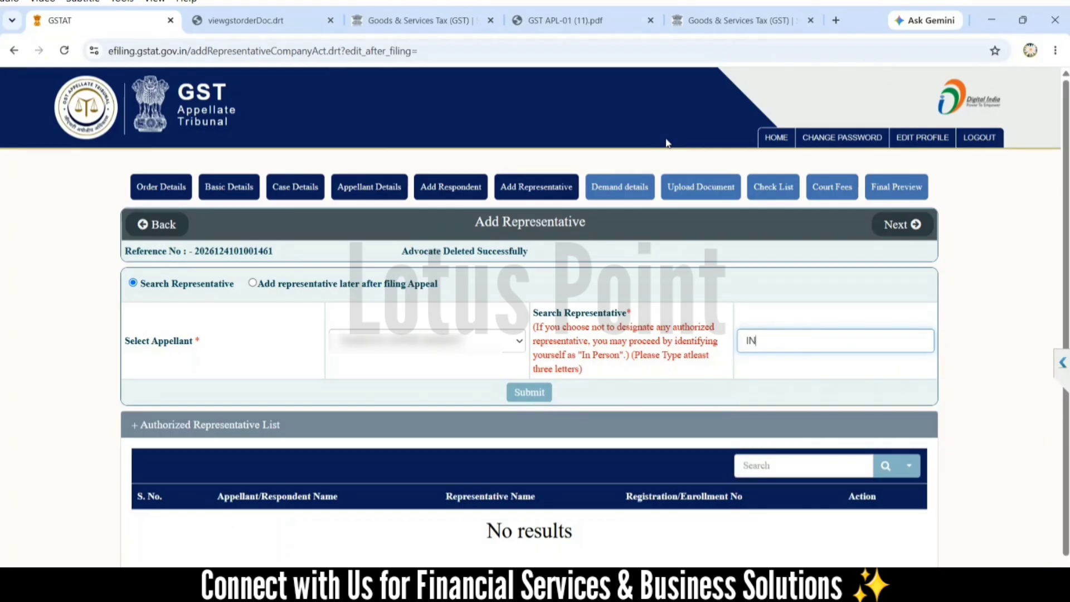
pyautogui.write('P')
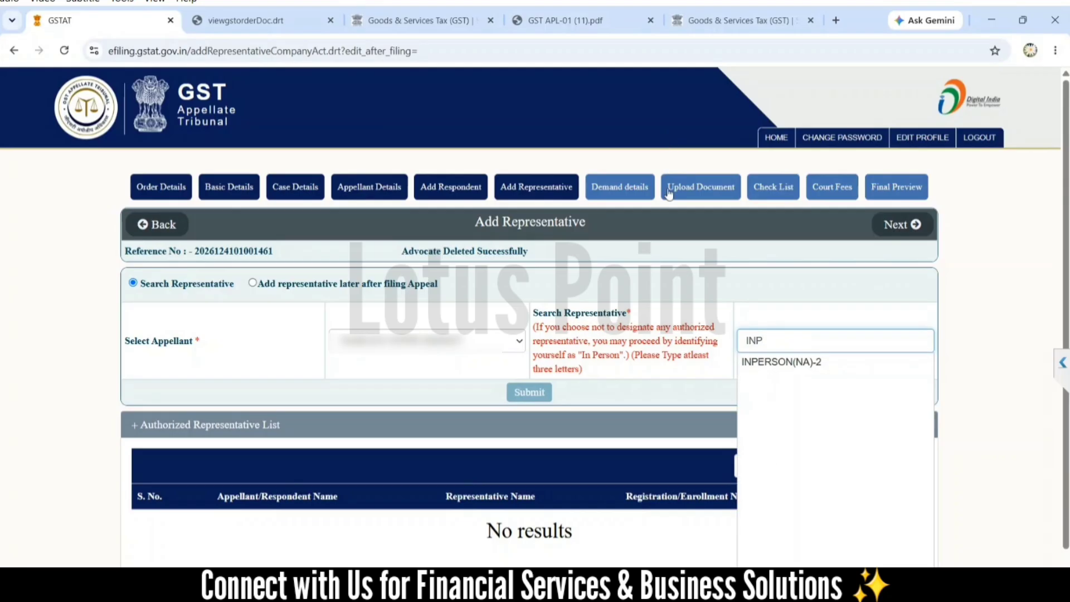
pyautogui.click(765, 364)
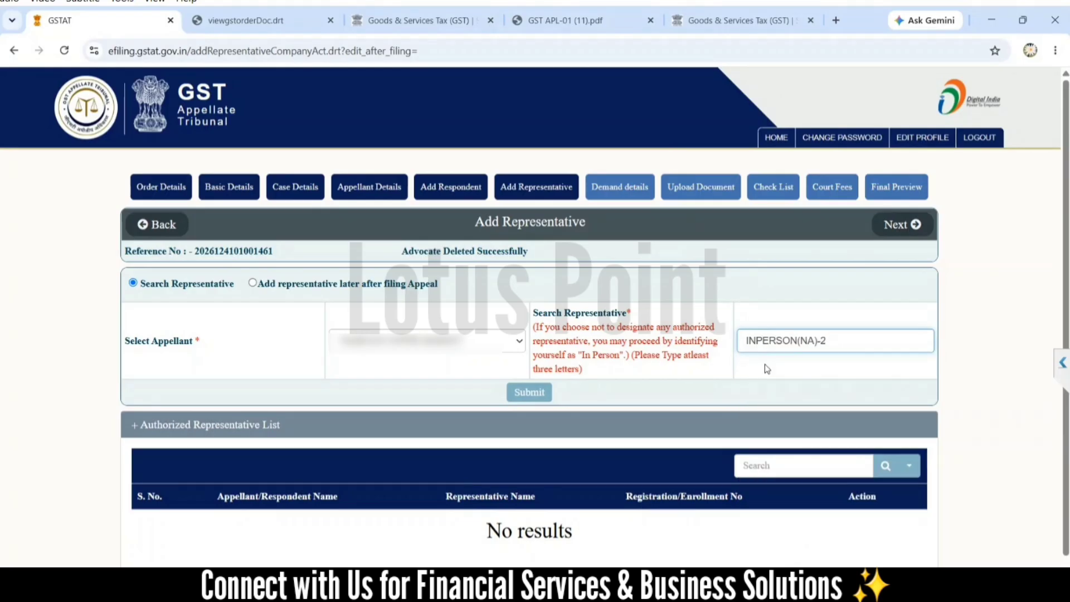
pyautogui.click(533, 394)
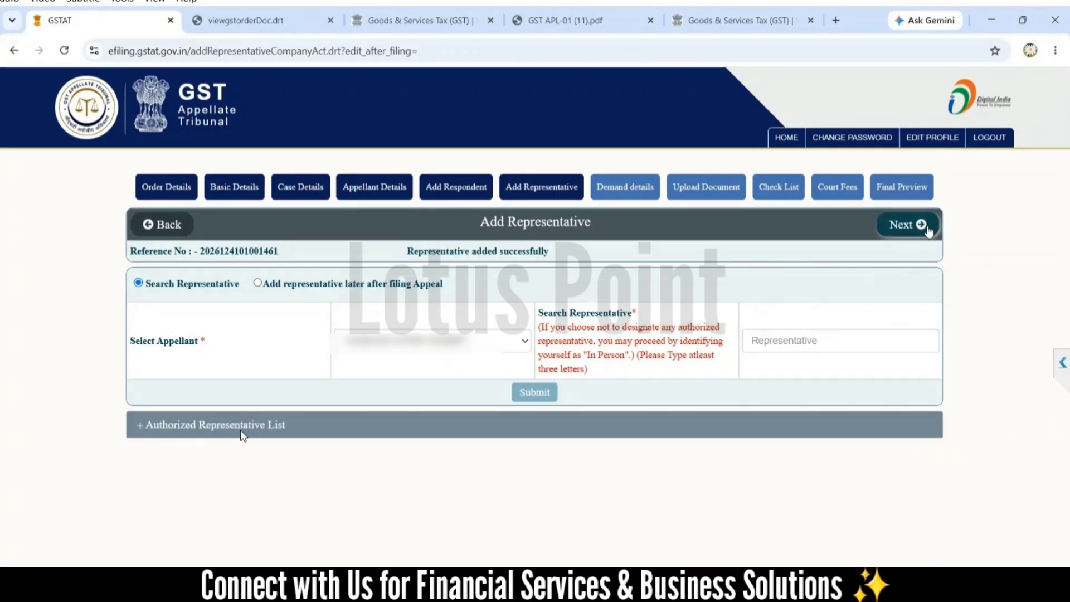
# Step: Try to proceed from the Add Representative page to the demand details and dismiss the alert
pyautogui.click(921, 226)
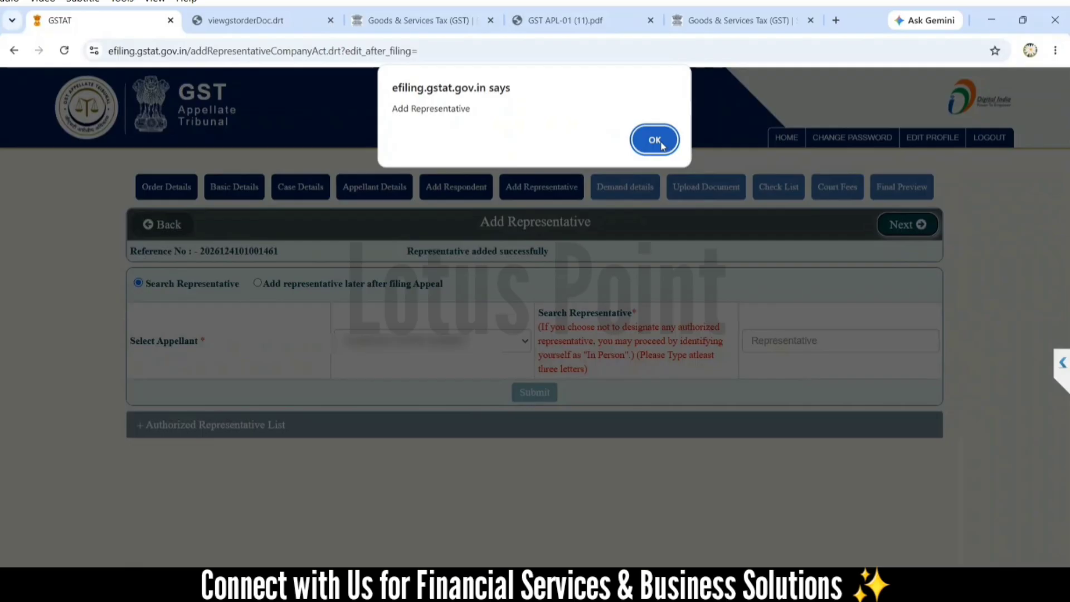
pyautogui.click(655, 139)
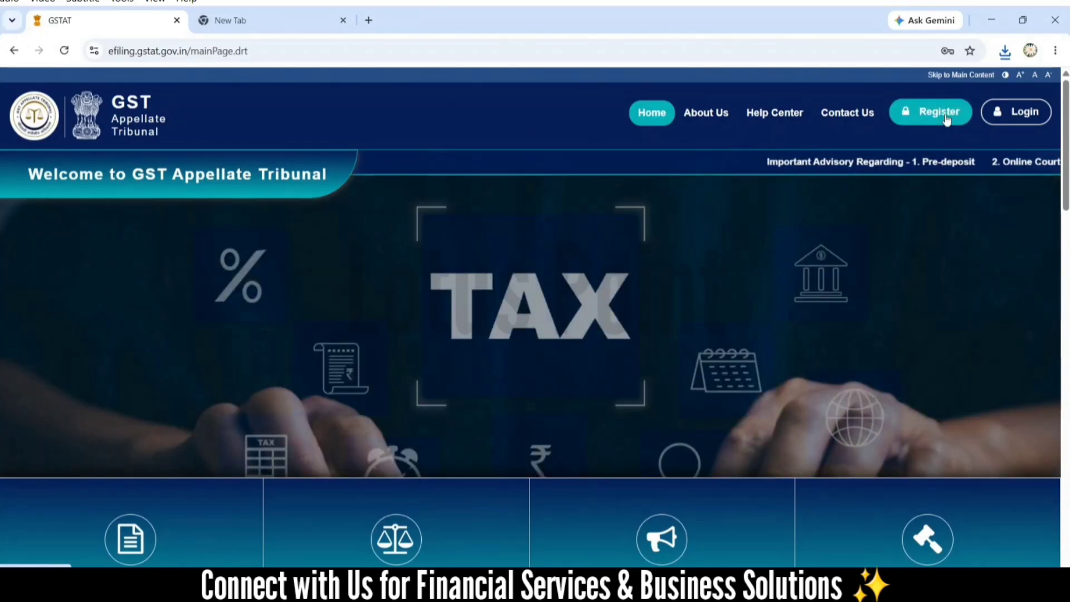
# Step: Open the Authorized/ Advocate/ Legal Representative registration form, choose Advocate/ Legal Representative as sub type, and open the choices for whom is represented
pyautogui.click(942, 112)
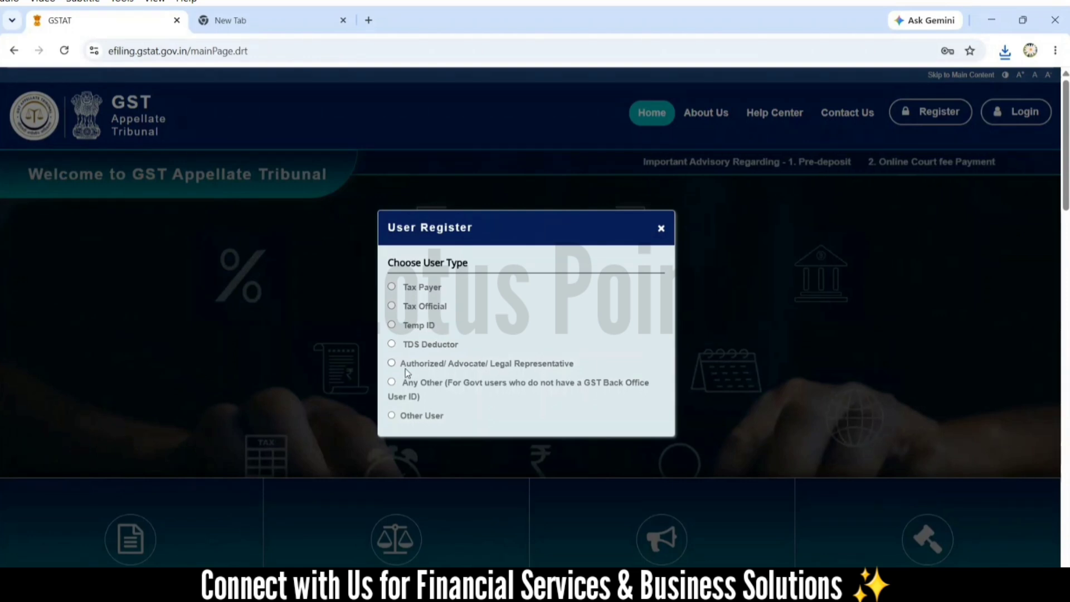
pyautogui.moveTo(400, 363); pyautogui.dragTo(585, 365)
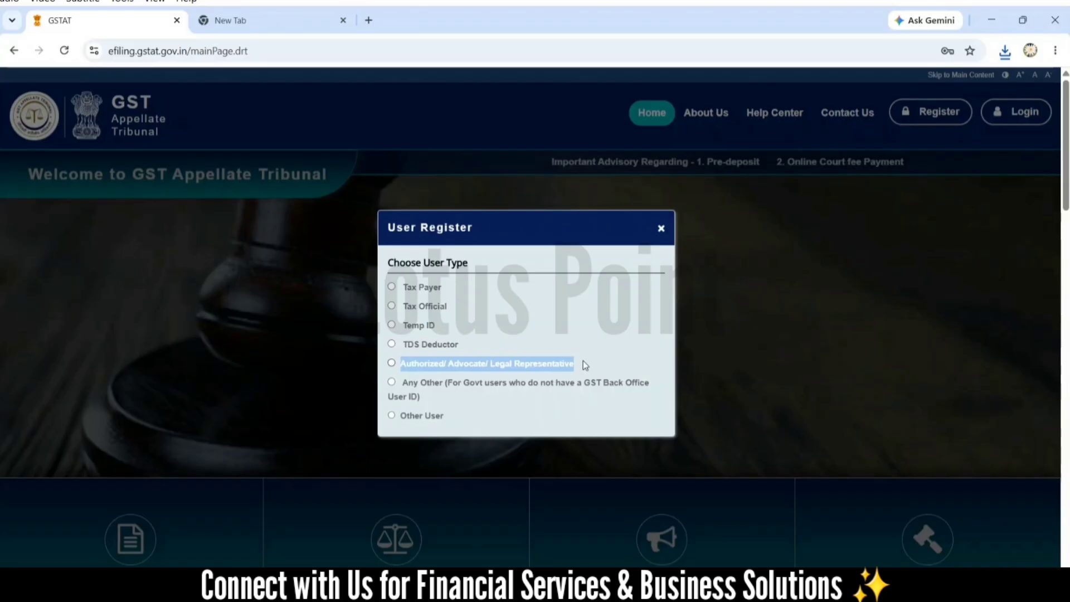
pyautogui.click(391, 363)
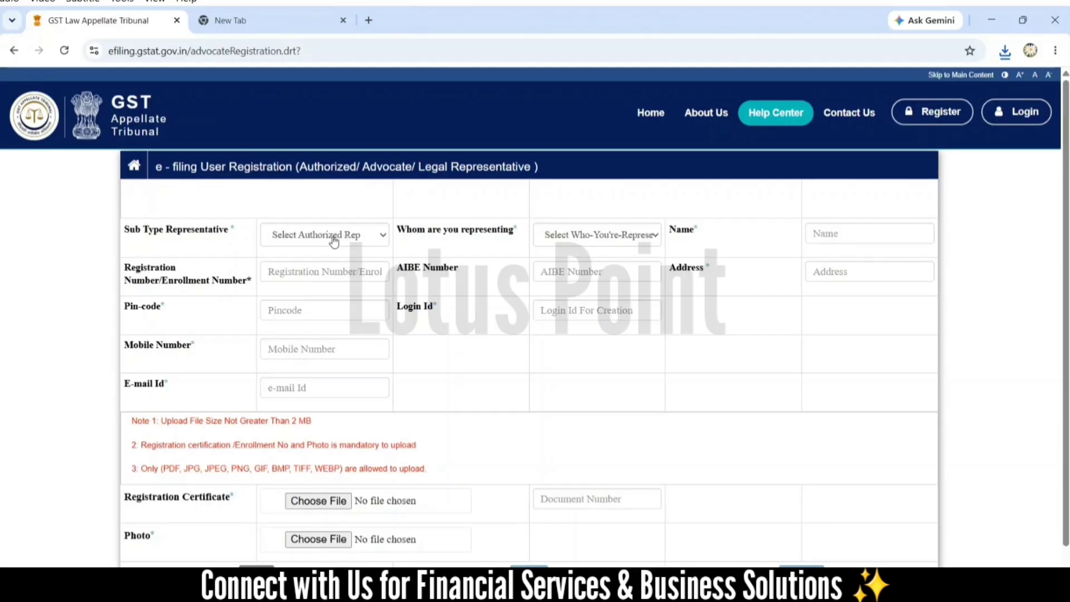
pyautogui.click(333, 235)
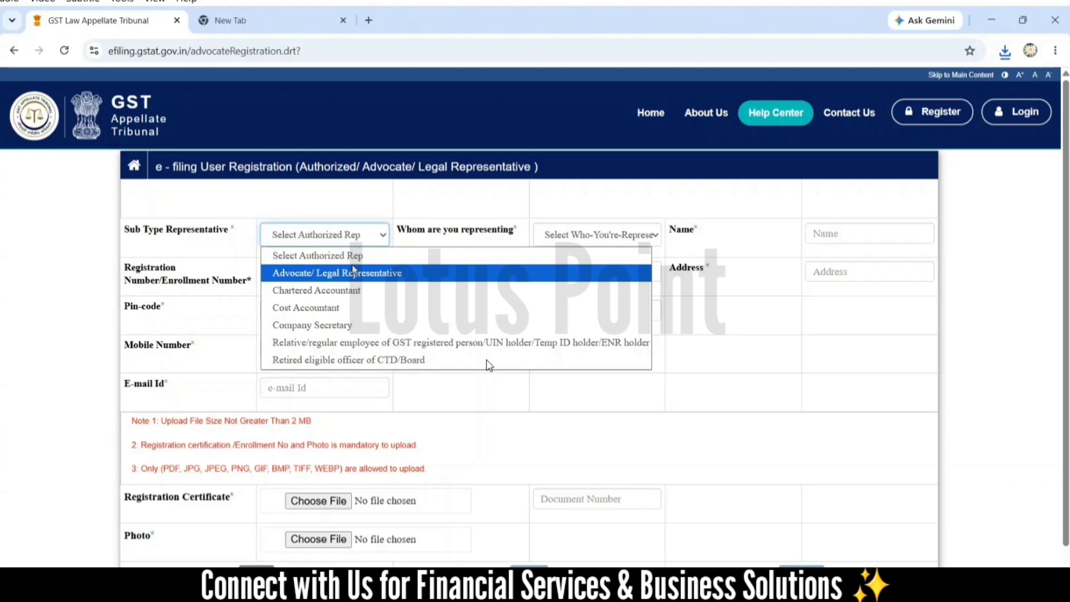
pyautogui.click(352, 271)
pyautogui.click(588, 237)
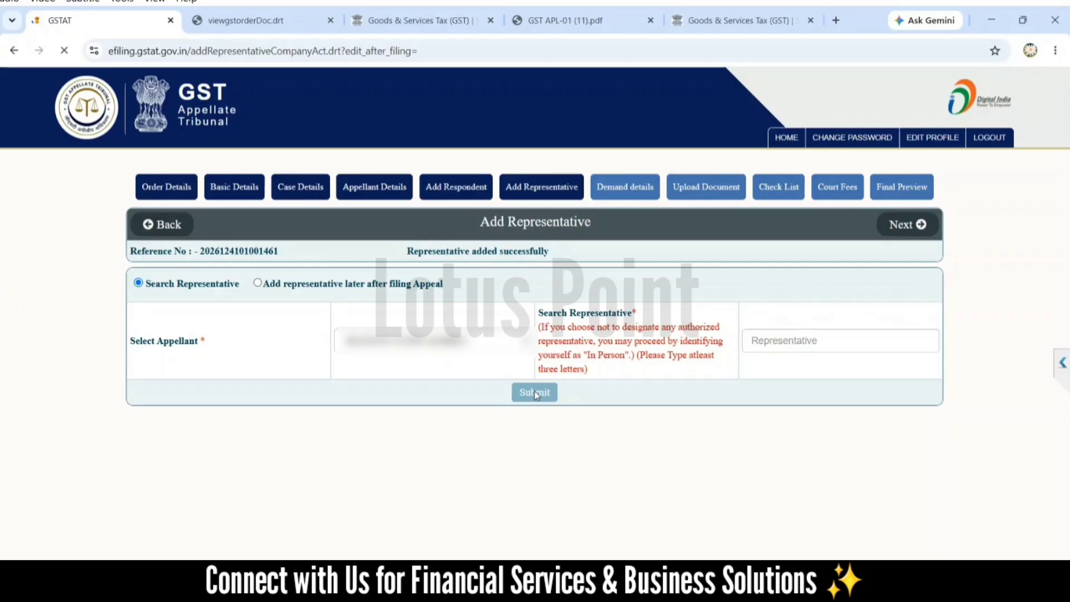
# Step: On the Add Representative page, choose adding a representative after filing the appeal and proceed to the demand details
pyautogui.click(920, 225)
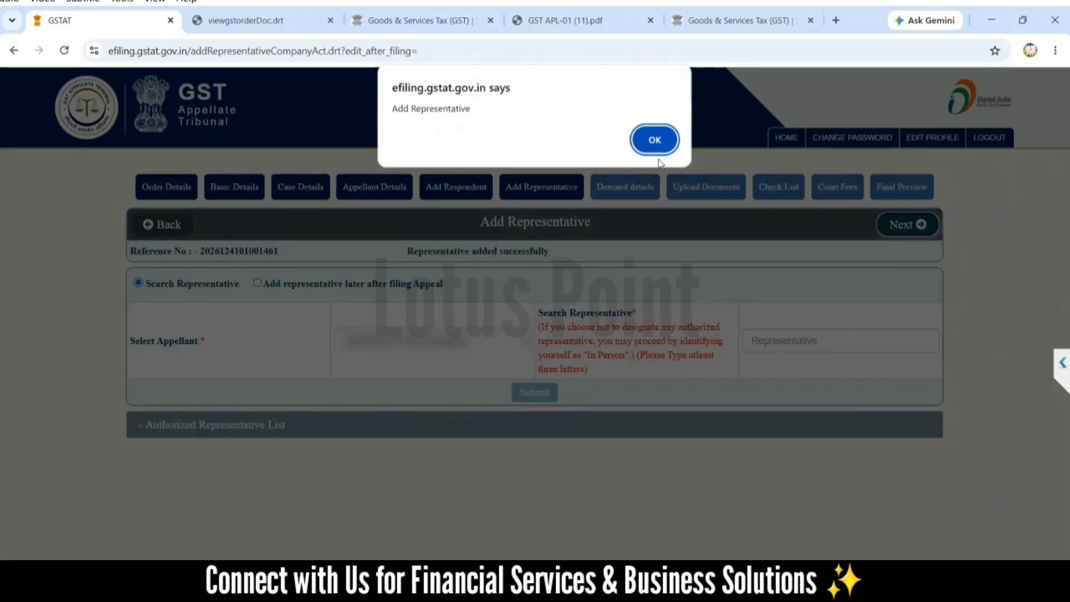
pyautogui.click(654, 140)
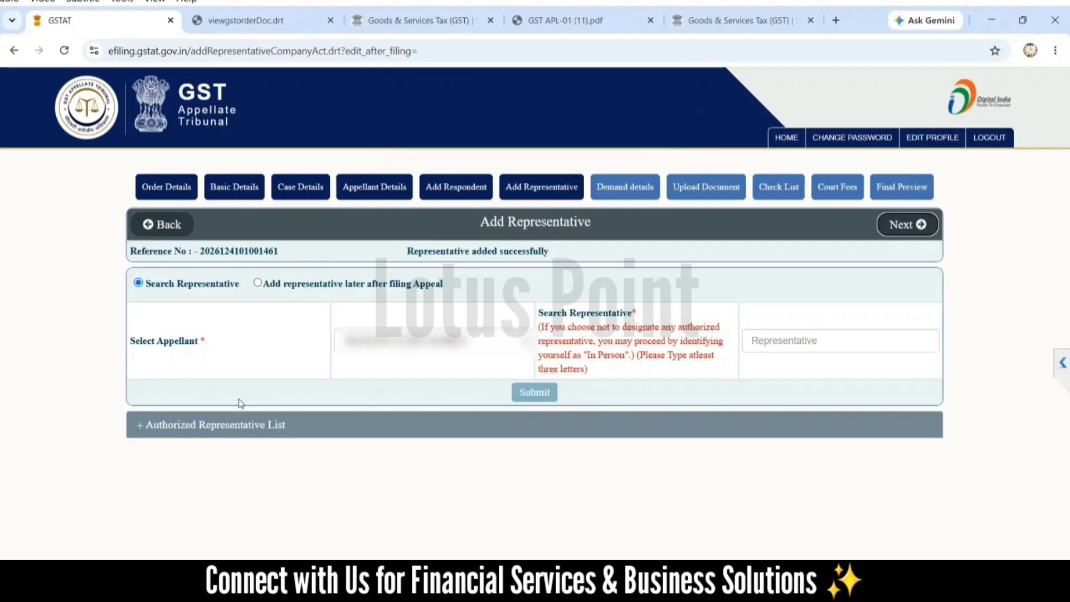
pyautogui.click(257, 284)
pyautogui.press('Left')
pyautogui.click(904, 228)
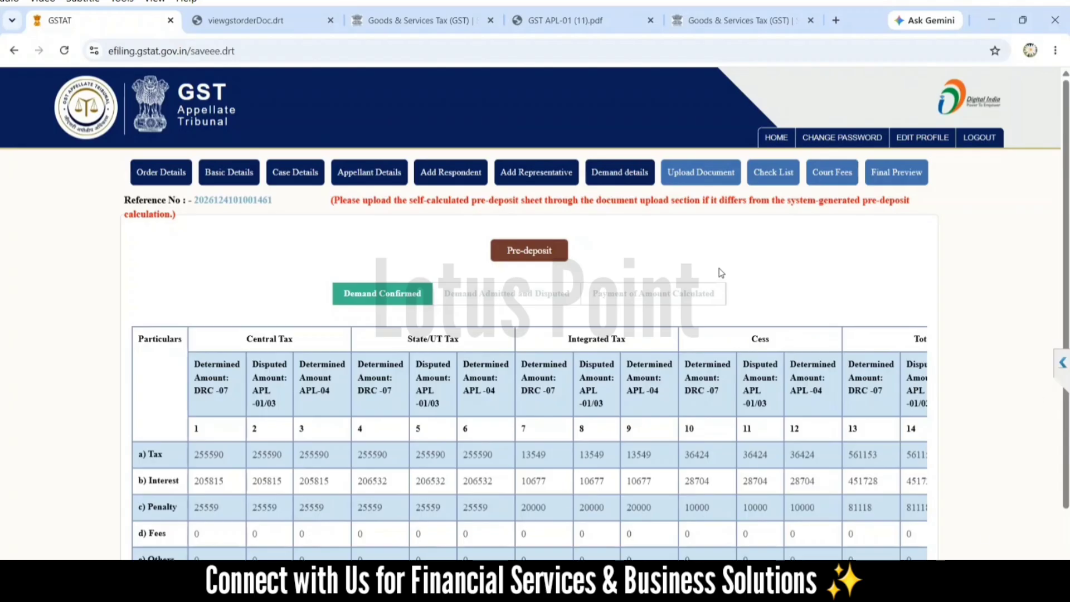
# Step: Review the Demand Confirmed table through to its Total columns and confirm the details
pyautogui.scroll(-1, 721, 272)
pyautogui.hscroll(2, 721, 273)
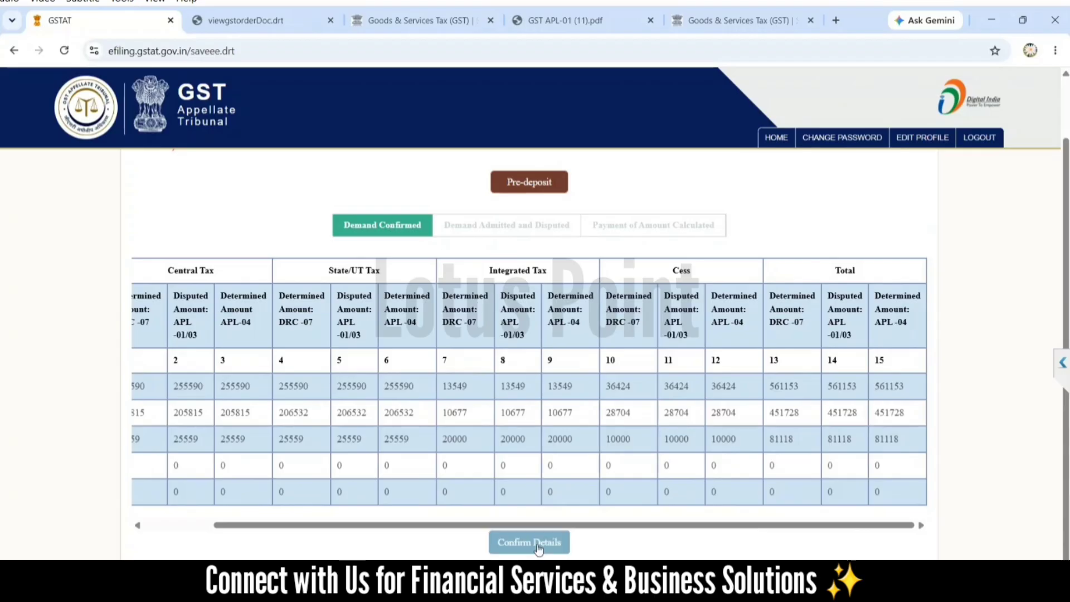
pyautogui.click(537, 546)
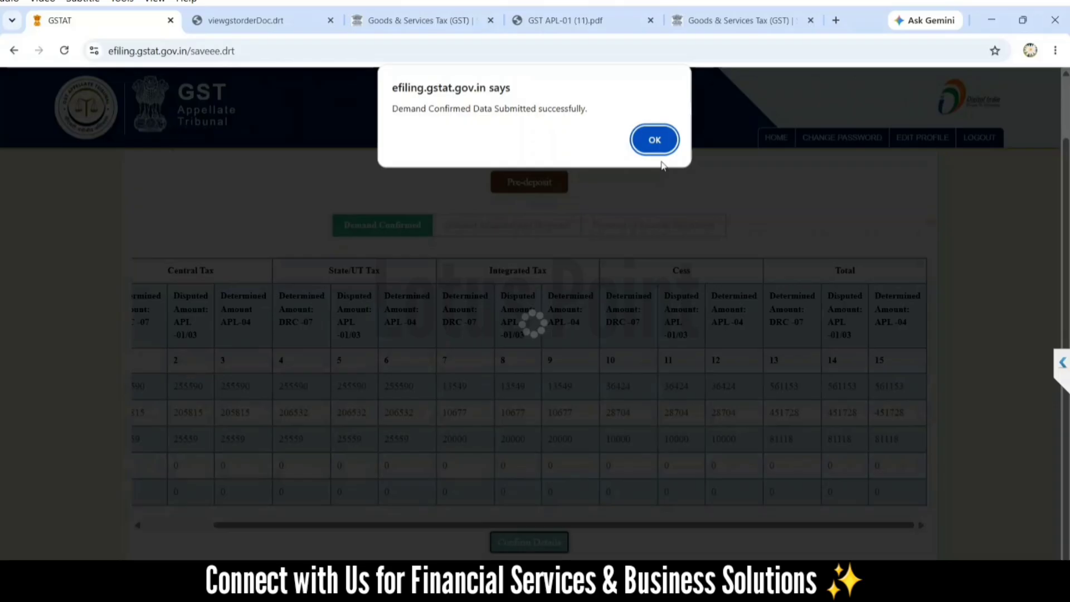
pyautogui.click(658, 148)
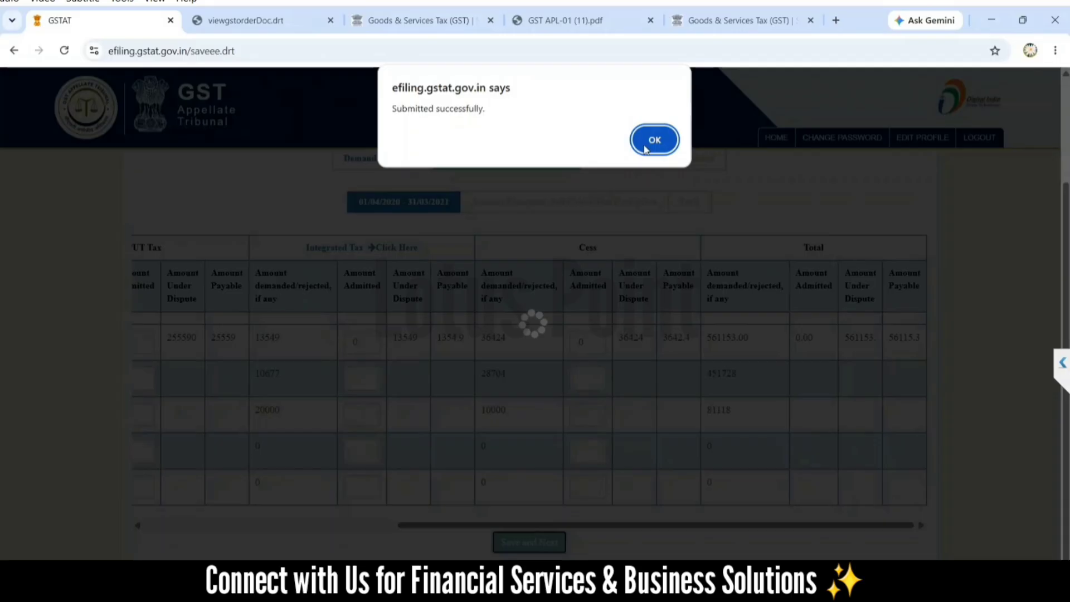
# Step: Save No for Amount Exempted/ Self Calculation Correction and refresh the pre-deposit payment confirmation from the GST portal
pyautogui.click(646, 143)
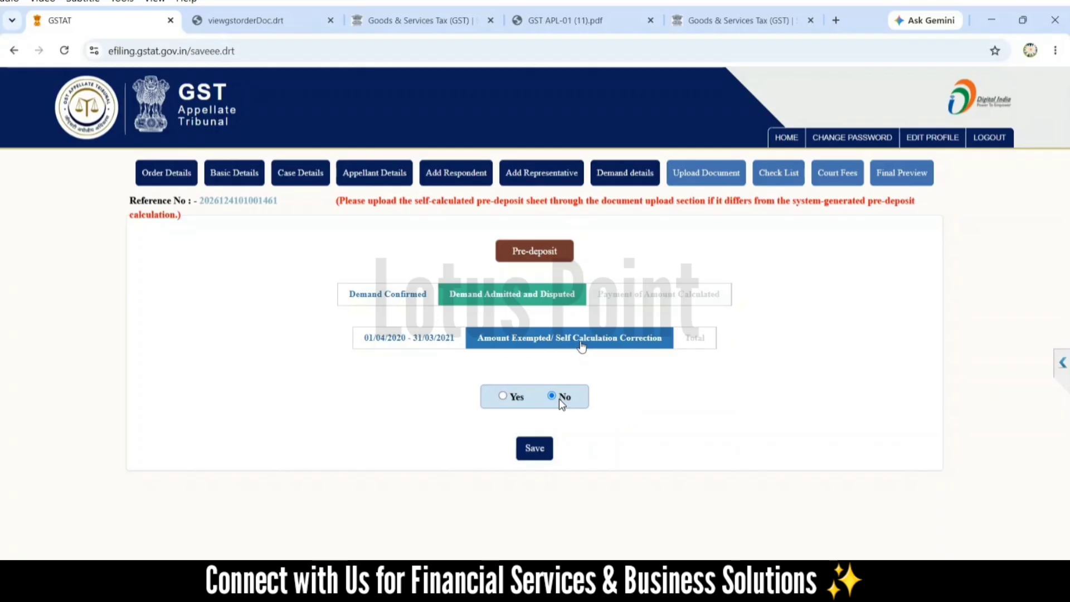
pyautogui.click(536, 449)
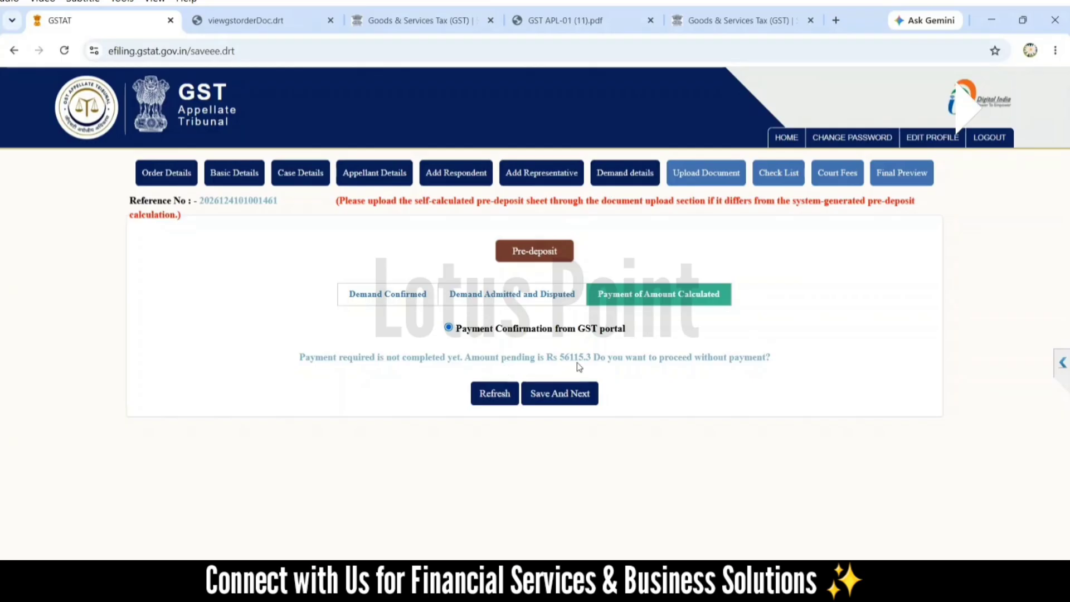
pyautogui.click(546, 396)
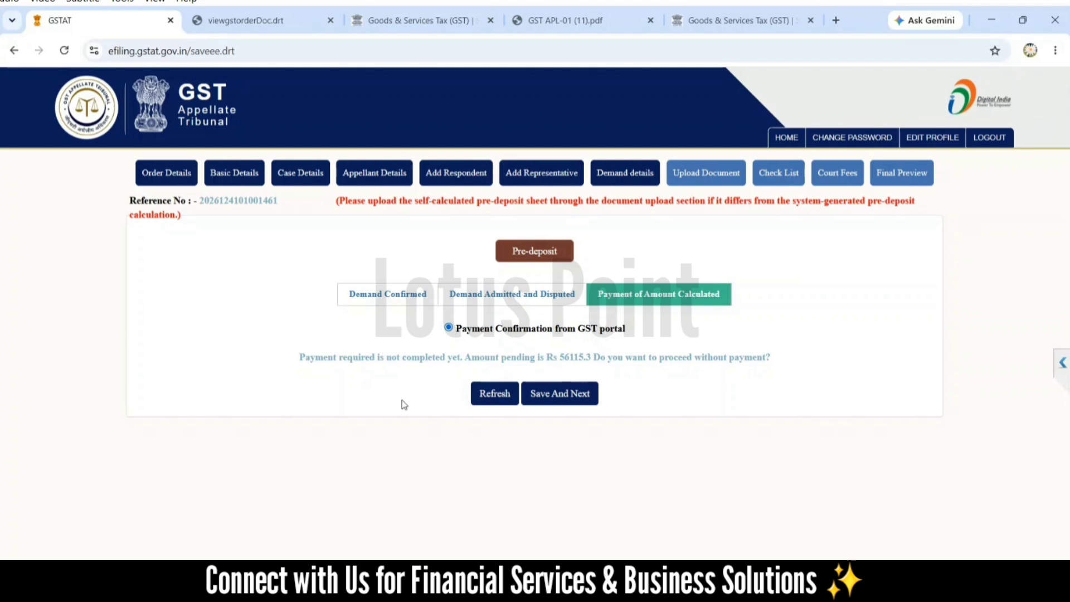
pyautogui.click(494, 396)
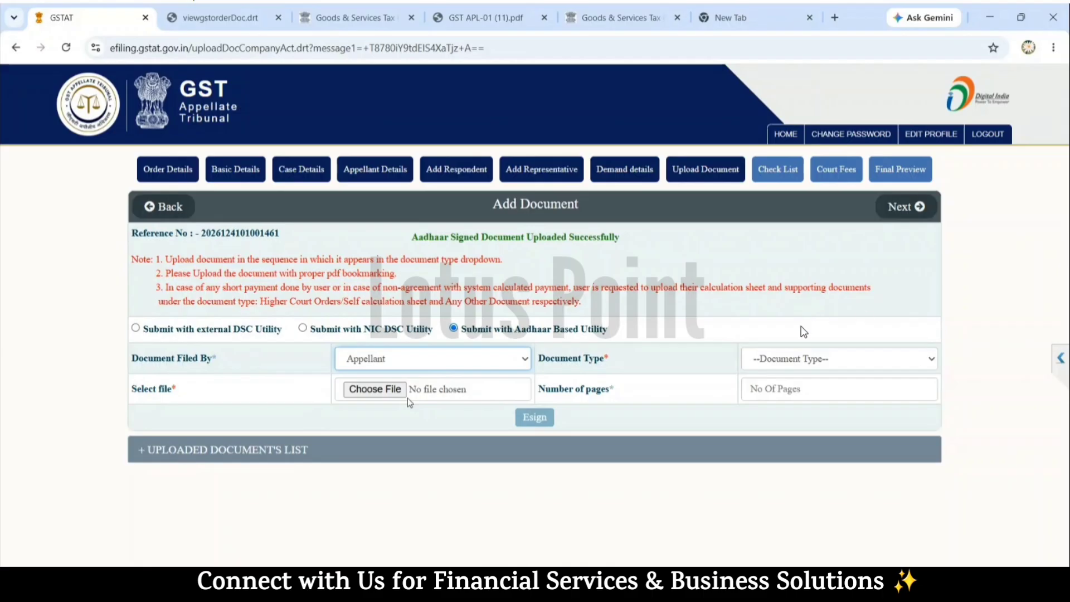
# Step: Set the document type to Impugned Order /Revisional Order (APL-04), attach the file Appeal Reject Ack GST APL-04 and check its preview
pyautogui.click(794, 358)
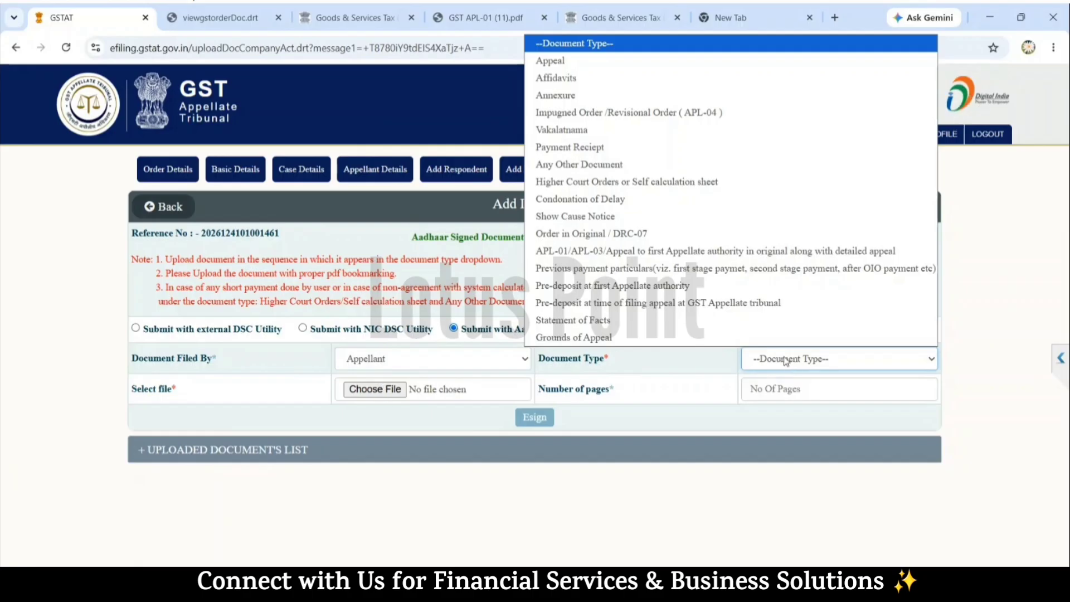
pyautogui.click(629, 112)
pyautogui.click(375, 389)
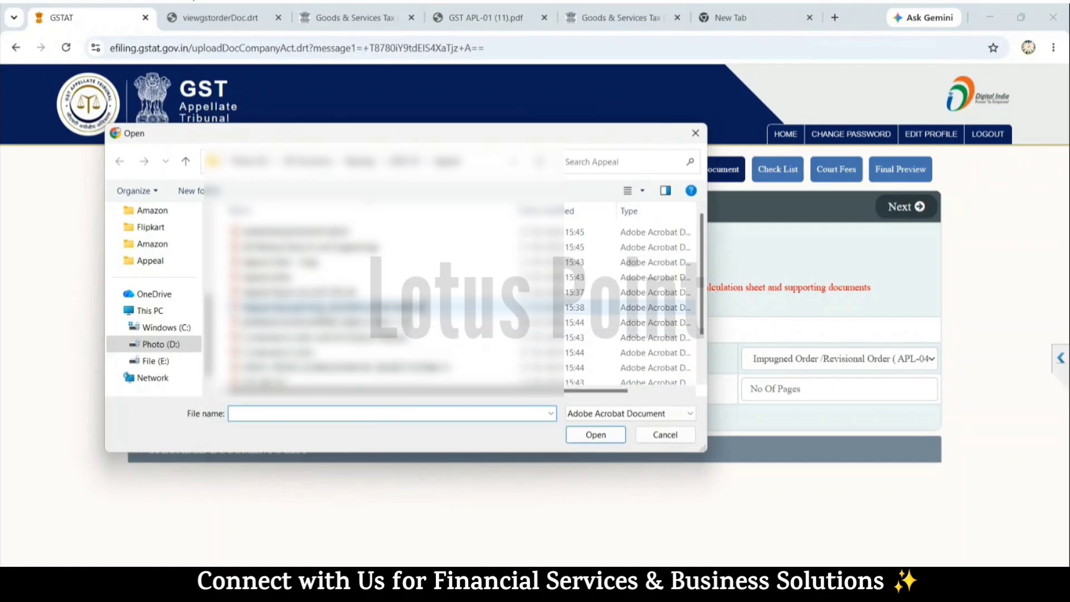
pyautogui.click(301, 292)
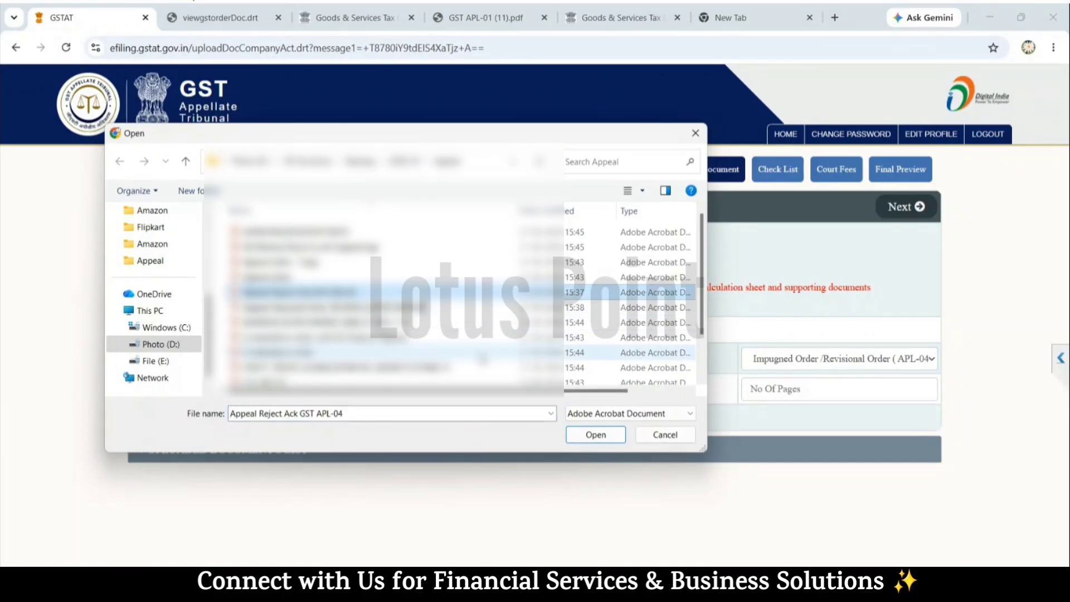
pyautogui.click(583, 435)
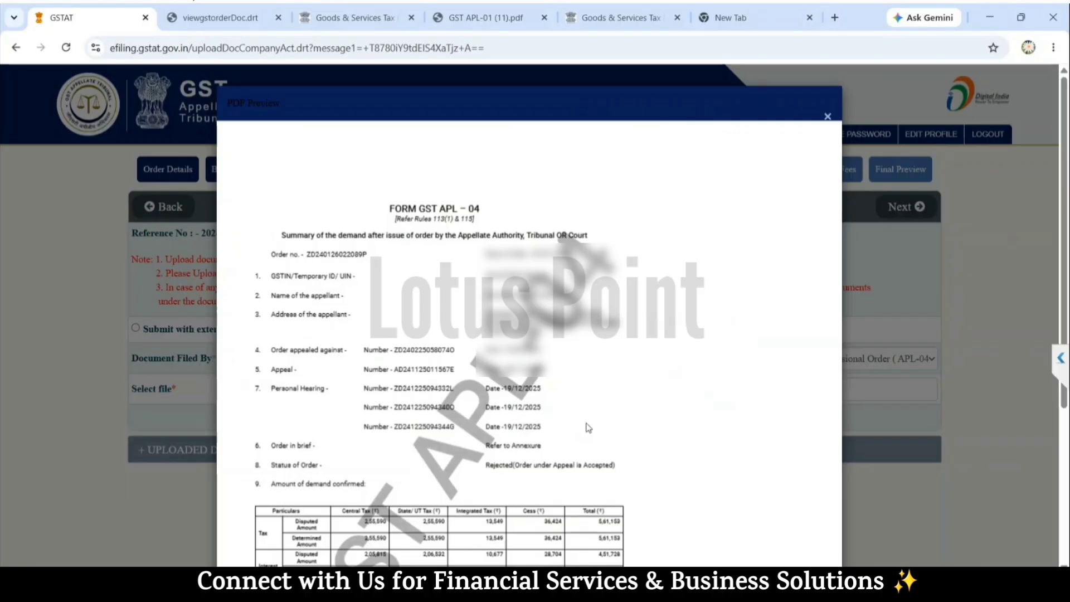
pyautogui.scroll(-3, 588, 427)
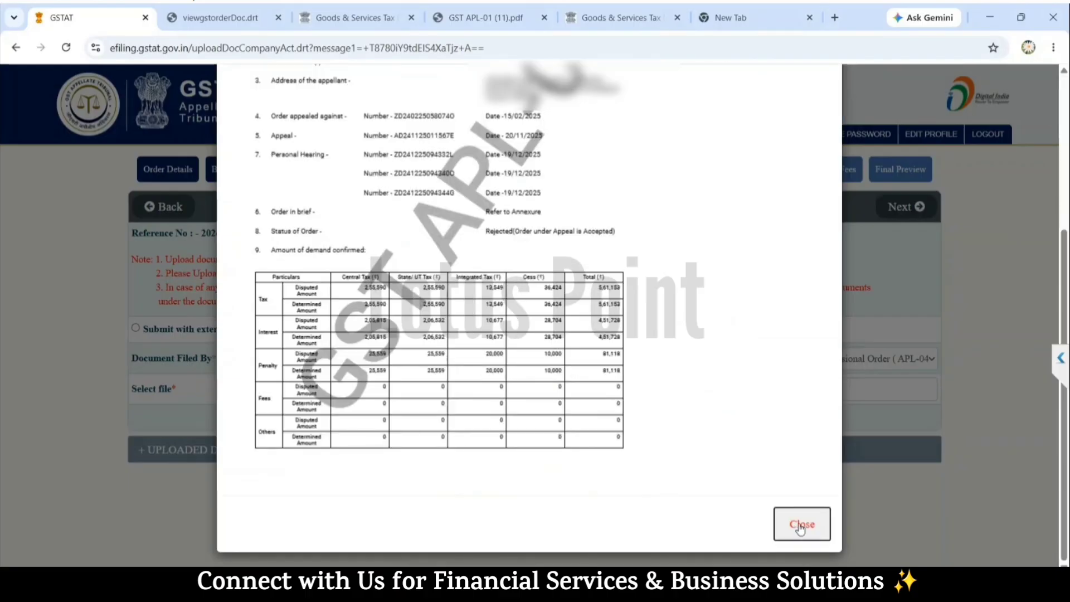
pyautogui.click(802, 522)
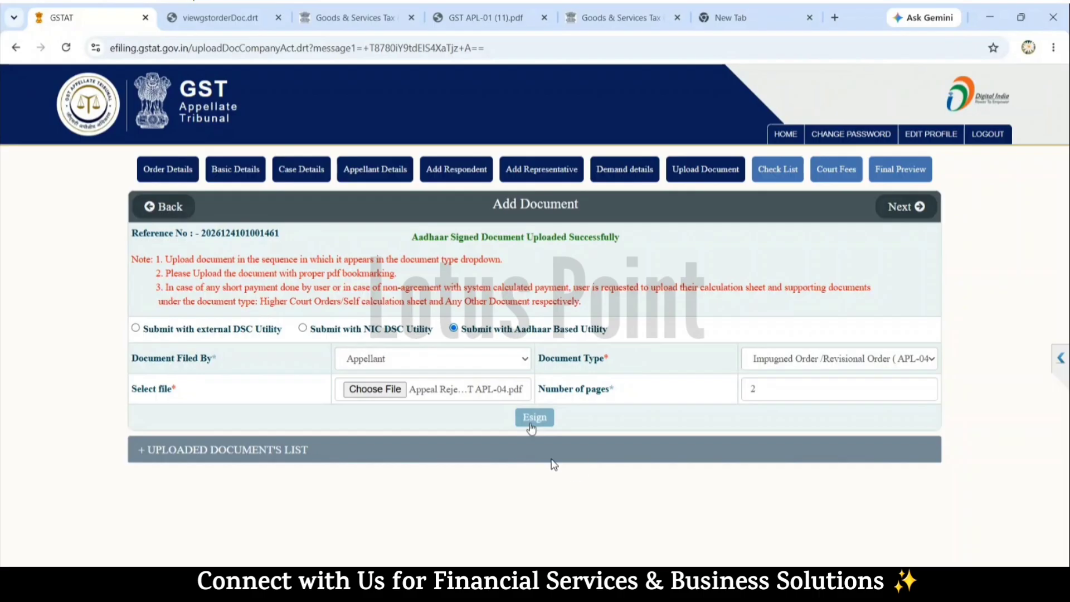
# Step: E-sign the APL-04 document with the name as per Aadhaar and the Aadhaar OTP, and close the mandatory points notice
pyautogui.click(534, 418)
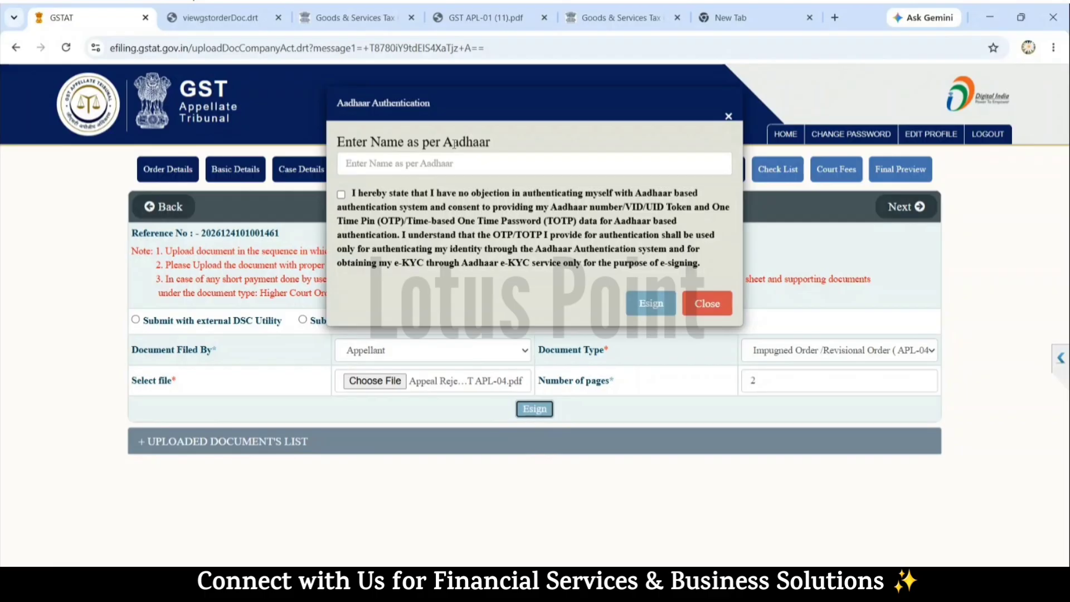
pyautogui.click(455, 162)
pyautogui.write('Ravi')
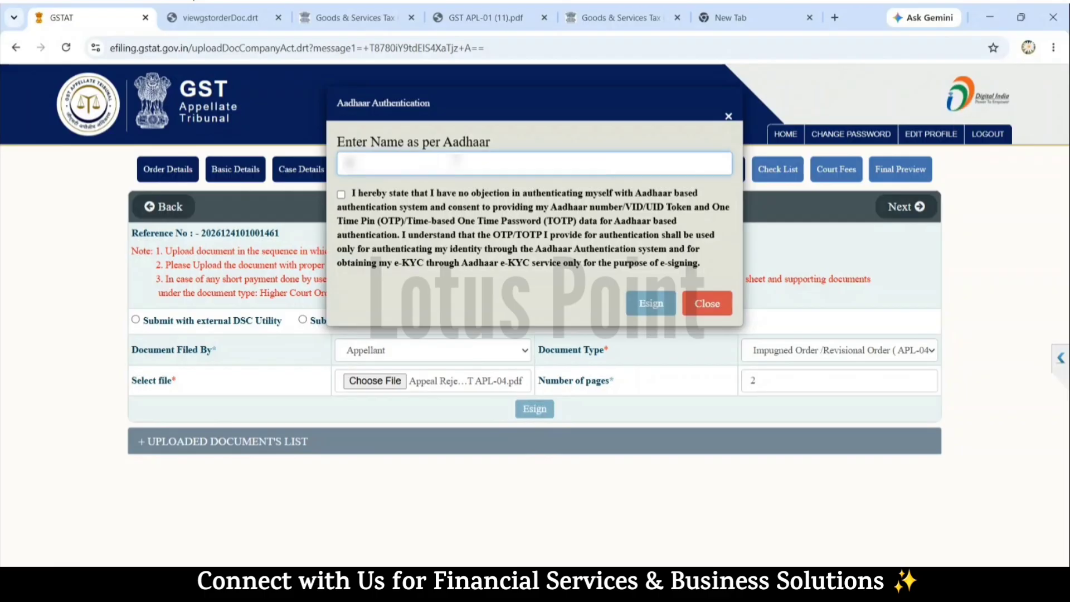
pyautogui.press('Return')
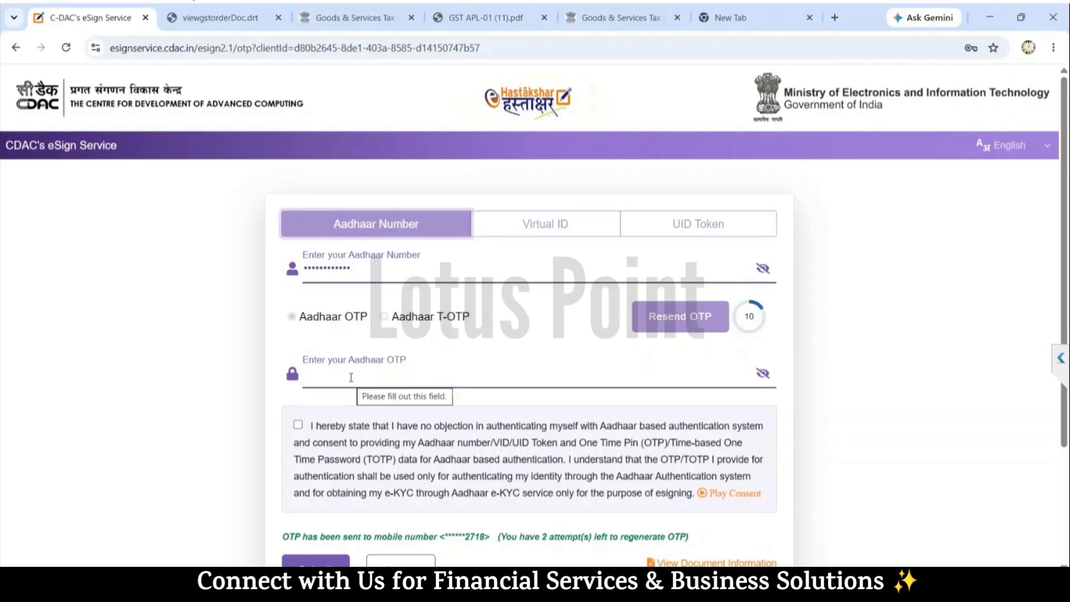
pyautogui.write('4')
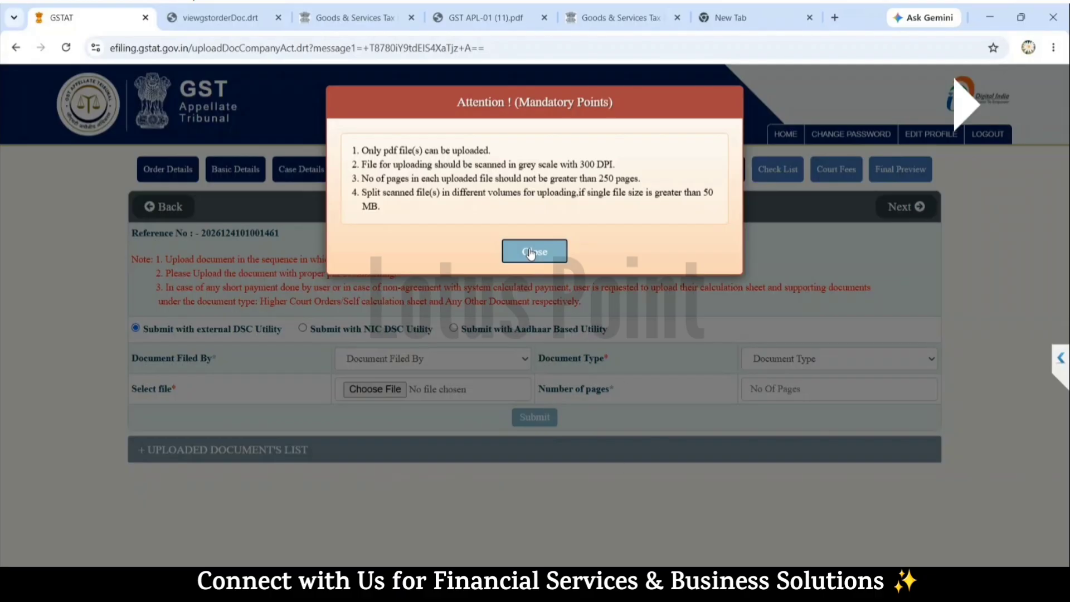
pyautogui.click(530, 254)
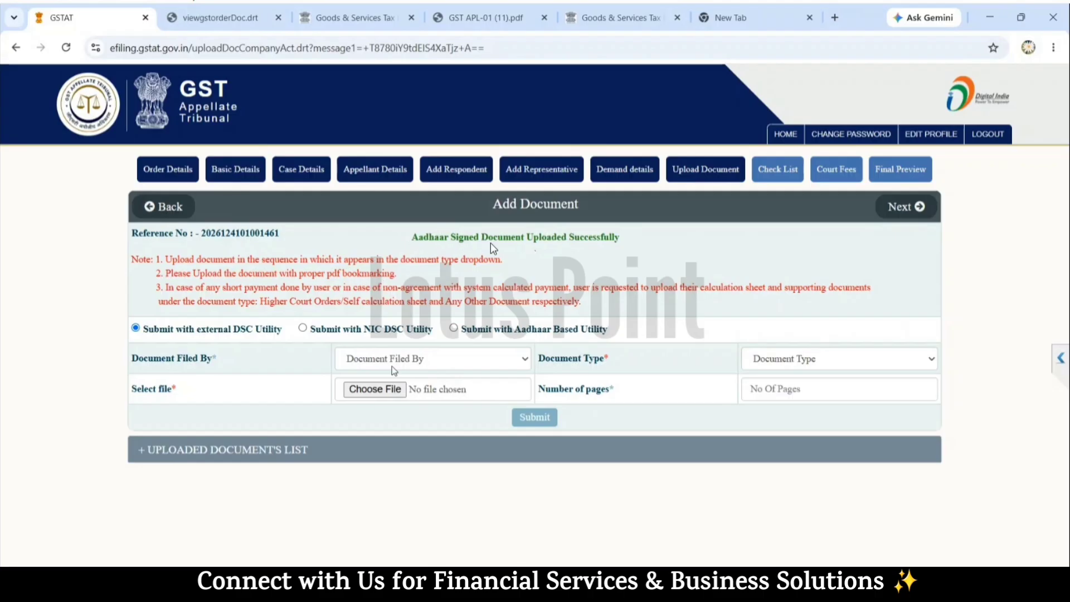
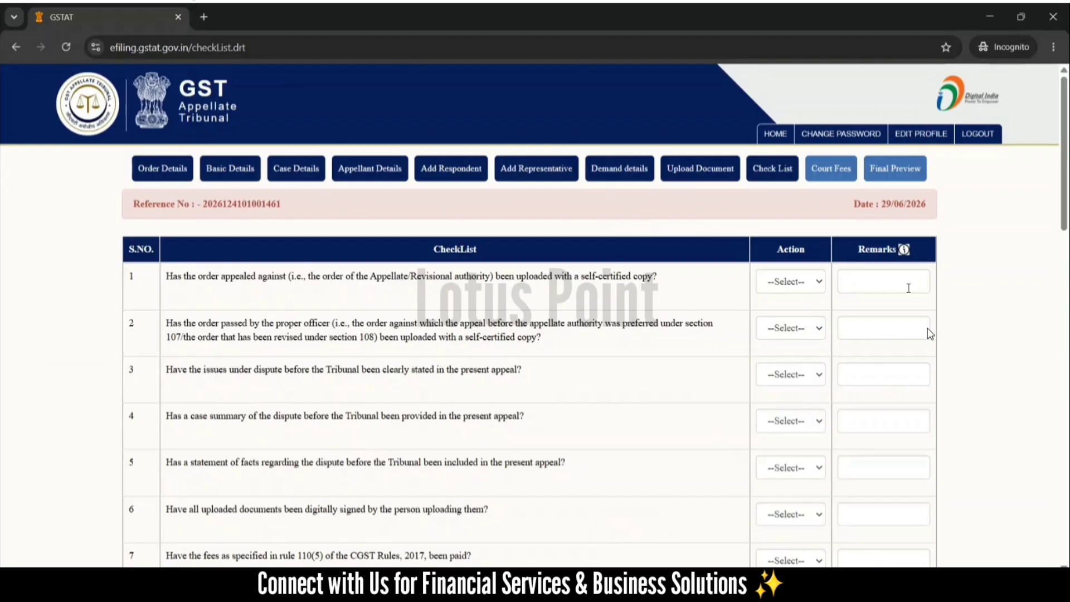
# Step: Answer Yes to checklist items 1 to 6
pyautogui.click(795, 293)
pyautogui.click(786, 316)
pyautogui.click(787, 328)
pyautogui.click(787, 366)
pyautogui.click(788, 374)
pyautogui.click(788, 412)
pyautogui.click(788, 421)
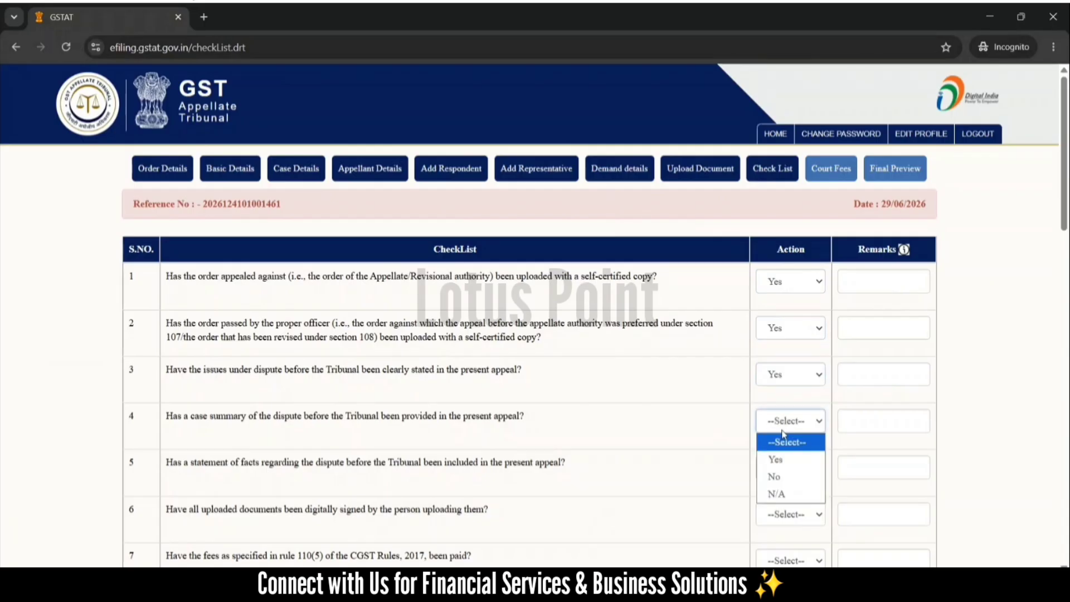
pyautogui.click(788, 458)
pyautogui.click(787, 470)
pyautogui.click(788, 505)
pyautogui.click(788, 514)
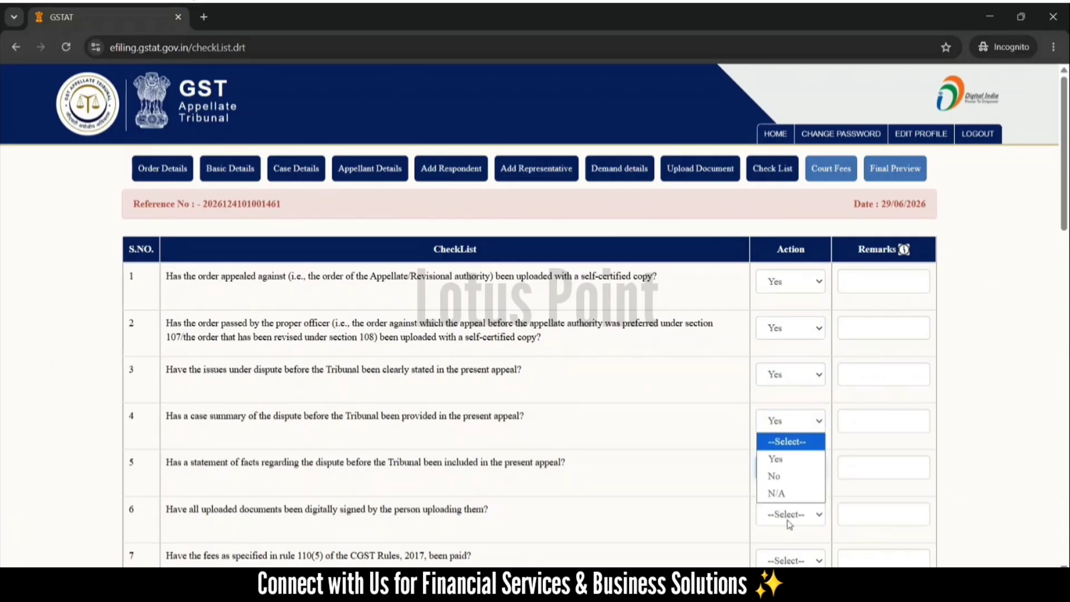
pyautogui.click(785, 457)
# Step: Answer Yes to checklist items 18 to 21, from the order type through the physically signed documents
pyautogui.scroll(-15, 786, 459)
pyautogui.click(787, 180)
pyautogui.click(787, 218)
pyautogui.click(788, 226)
pyautogui.click(788, 264)
pyautogui.click(788, 273)
pyautogui.click(790, 314)
pyautogui.click(788, 321)
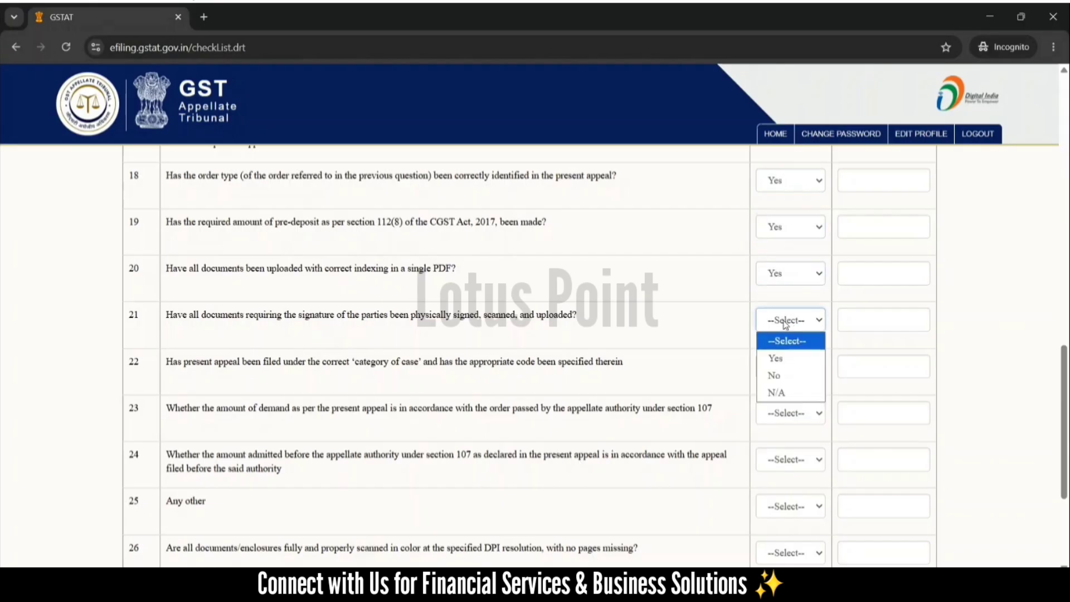
pyautogui.click(788, 357)
# Step: Answer Yes to checklist items 22 to 26, from the category of case through the colour scanning at the specified DPI
pyautogui.click(786, 367)
pyautogui.click(788, 403)
pyautogui.click(788, 413)
pyautogui.click(787, 450)
pyautogui.click(786, 459)
pyautogui.click(786, 497)
pyautogui.click(790, 507)
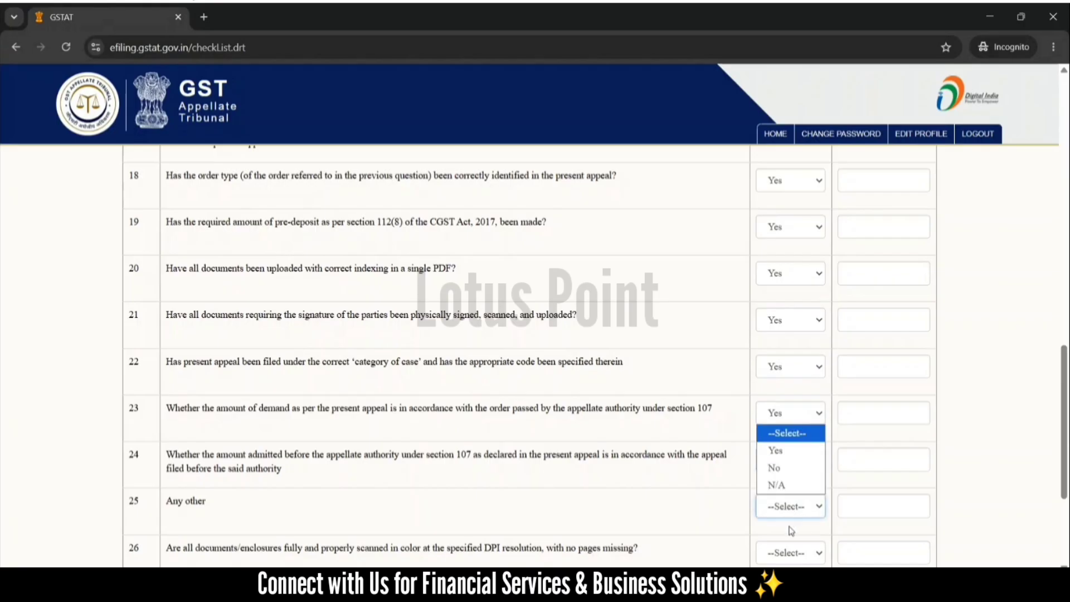
pyautogui.click(788, 449)
pyautogui.click(786, 552)
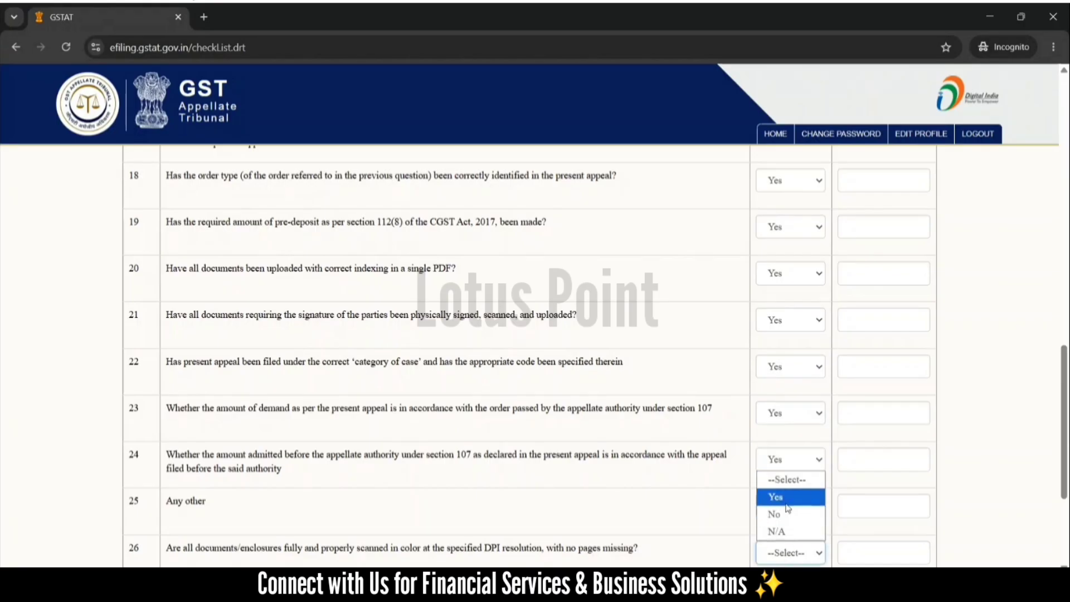
pyautogui.click(787, 497)
# Step: Answer Yes to checklist items 27 to 29, from the pagination and indexing through the legible colour scanning
pyautogui.scroll(-3, 787, 498)
pyautogui.click(786, 395)
pyautogui.click(780, 432)
pyautogui.click(791, 488)
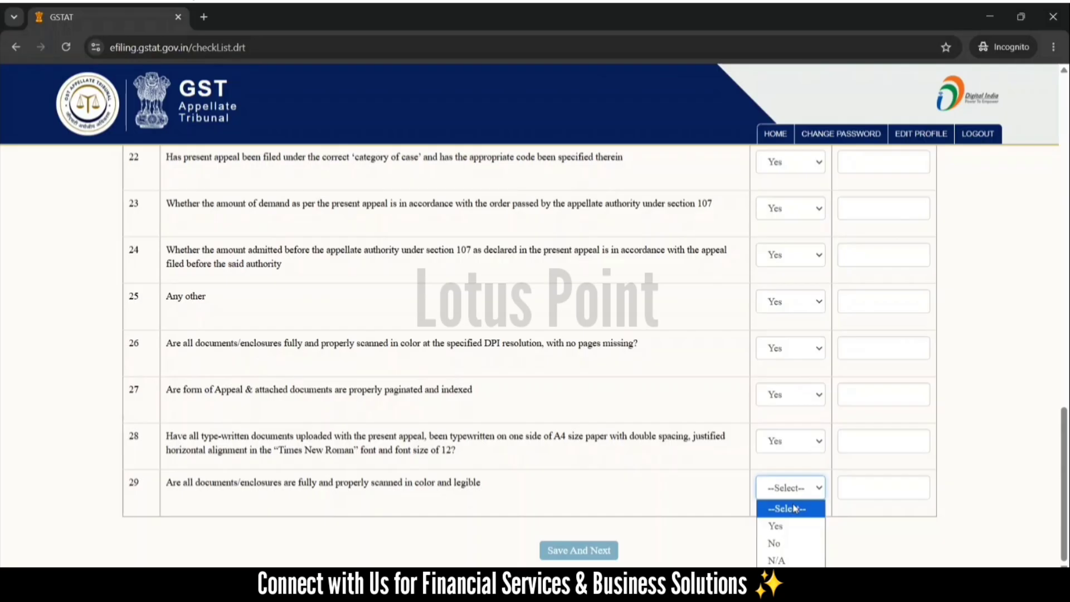
pyautogui.click(775, 526)
# Step: Answer Yes to checklist item 17 on the officer's details, and open the answer choices for item 16
pyautogui.scroll(5, 1003, 350)
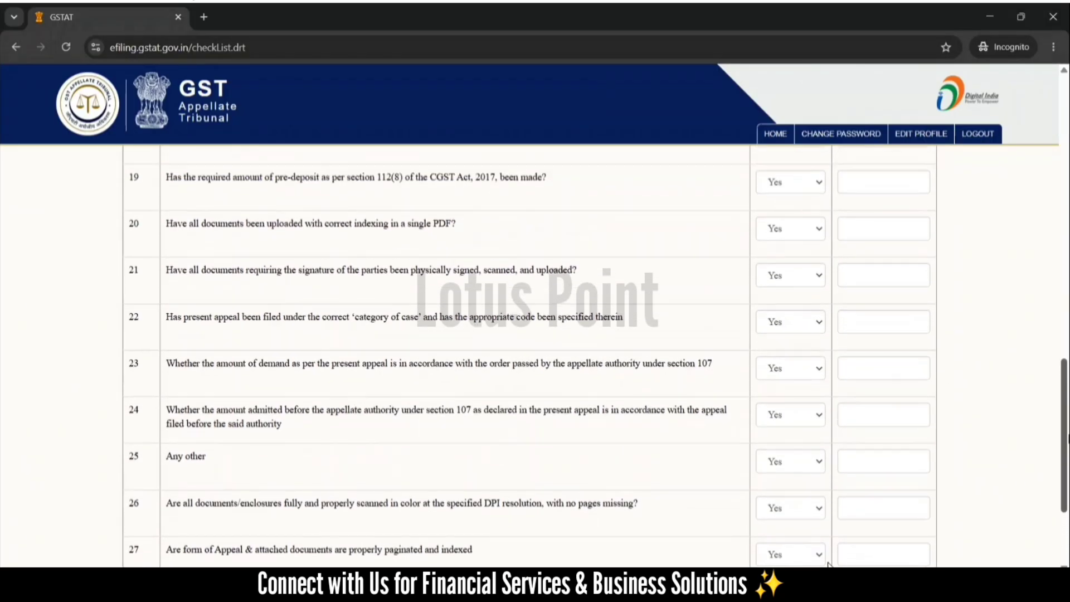
pyautogui.scroll(5, 887, 259)
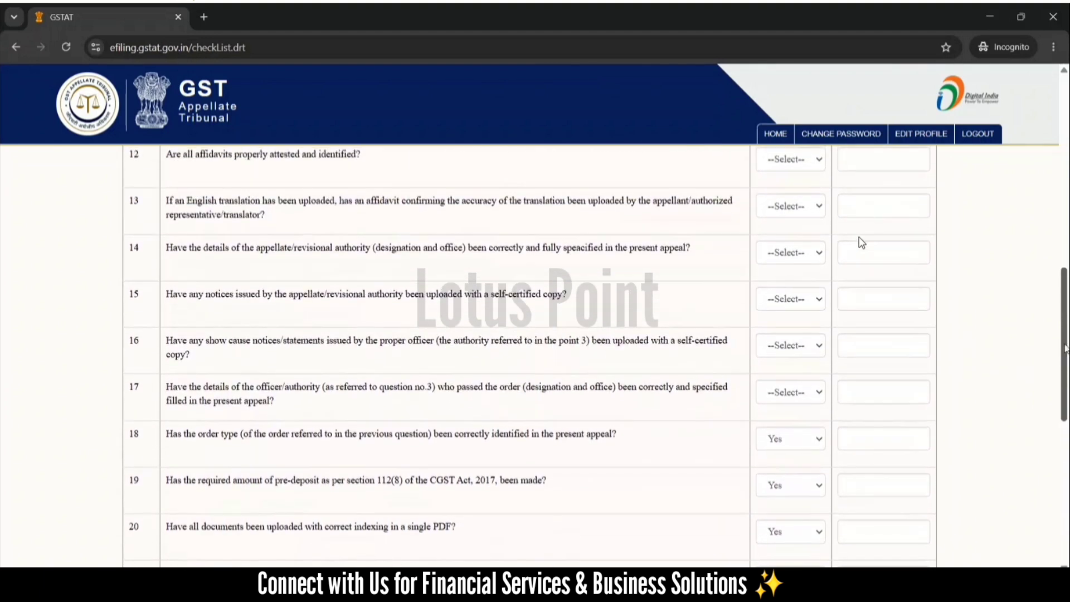
pyautogui.click(791, 390)
pyautogui.click(780, 429)
pyautogui.click(791, 344)
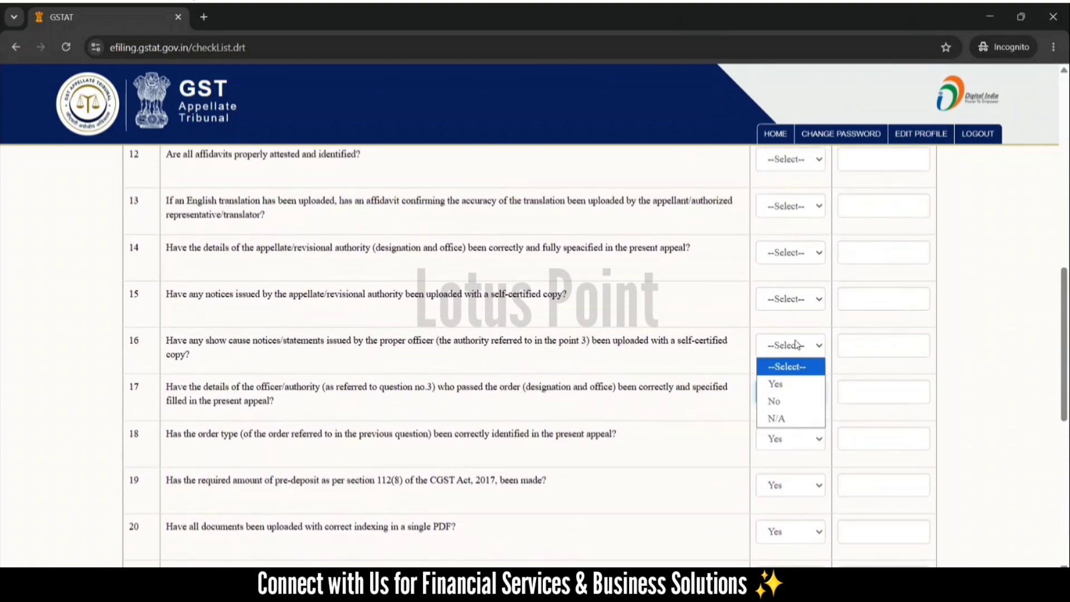
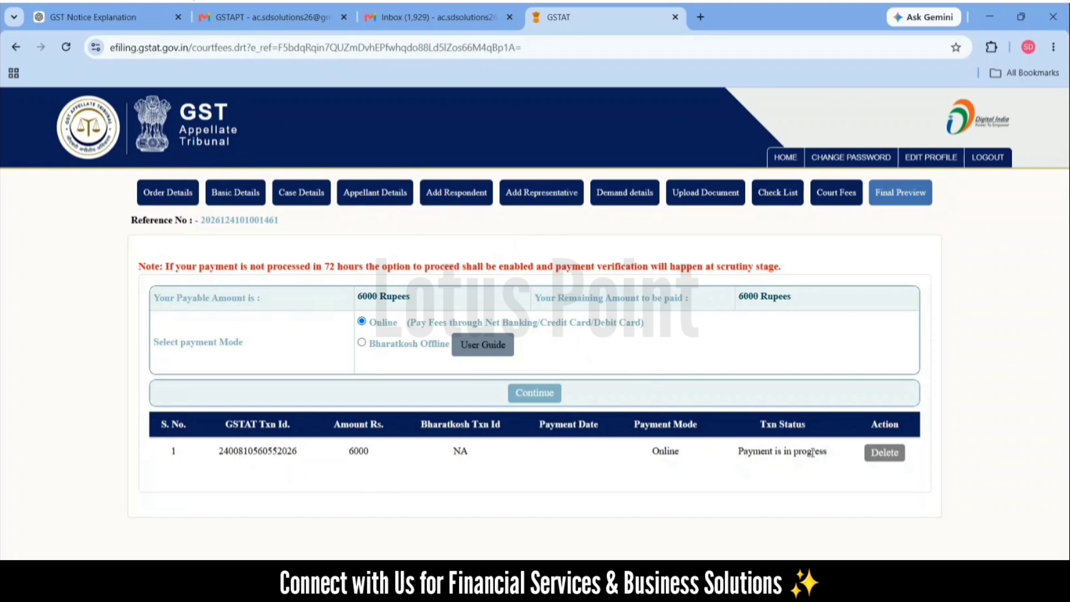
# Step: Continue with the online payment of the 6000 rupee court fee and confirm the depositor and purpose details on Bharatkosh
pyautogui.click(532, 394)
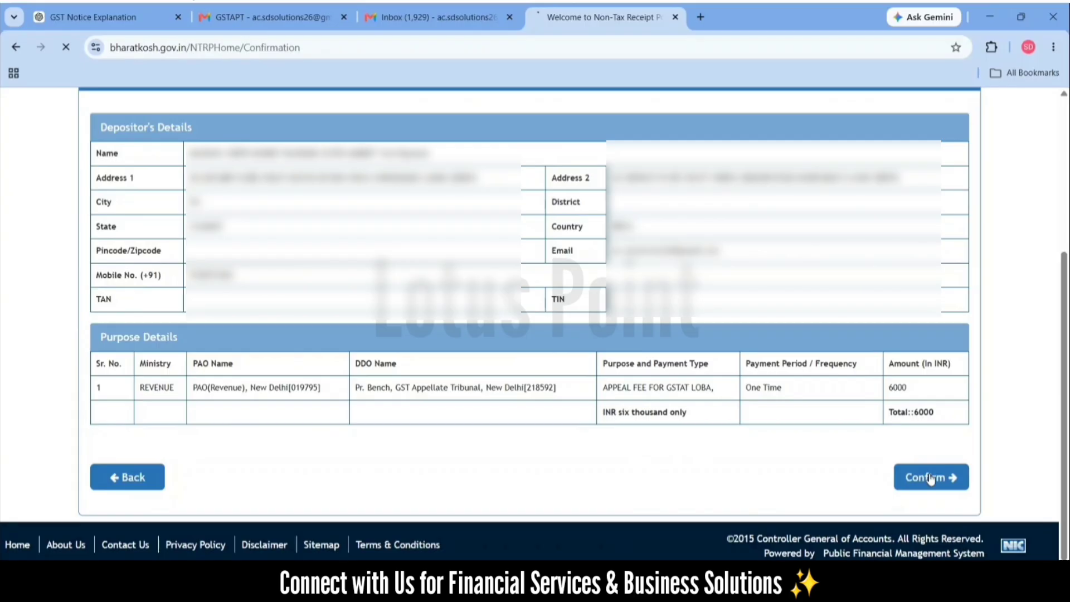
pyautogui.click(930, 478)
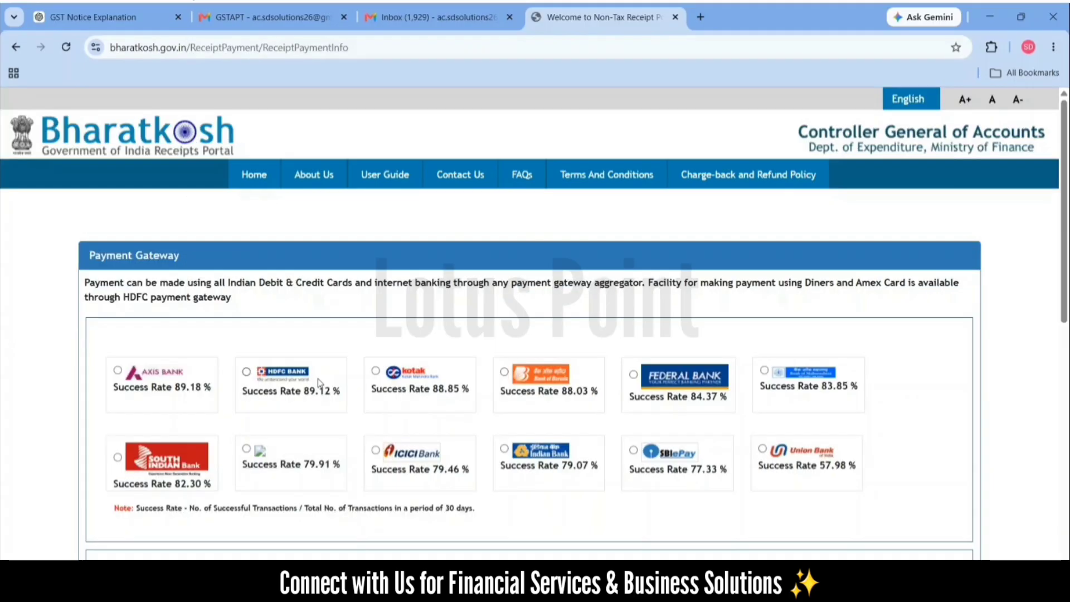
# Step: Choose the HDFC Bank payment gateway with UPI as the payment method, and fill in the captcha
pyautogui.click(246, 382)
pyautogui.scroll(-8, 346, 356)
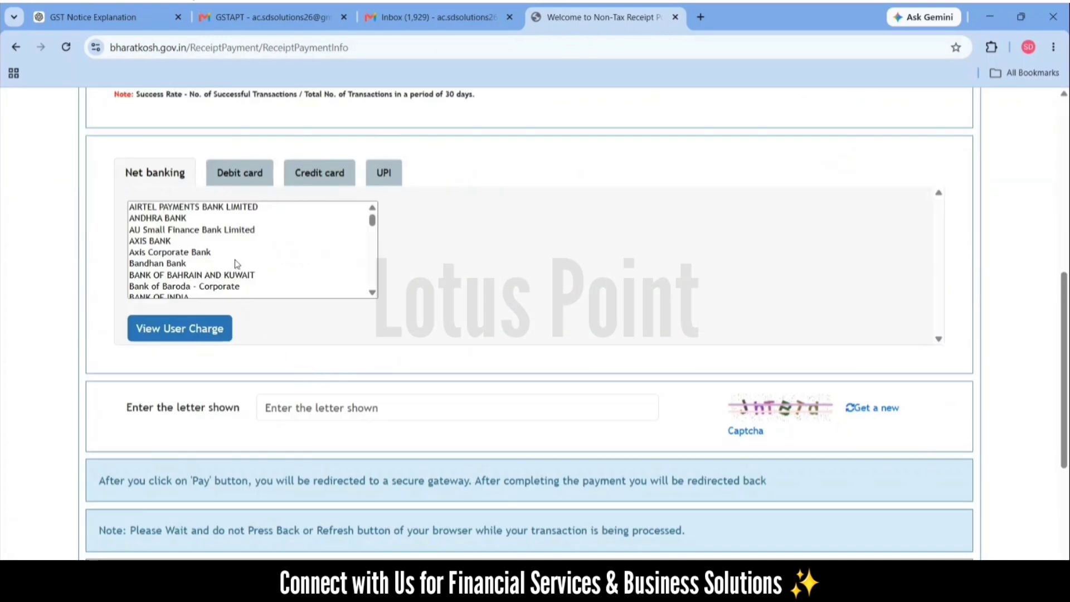
pyautogui.click(386, 173)
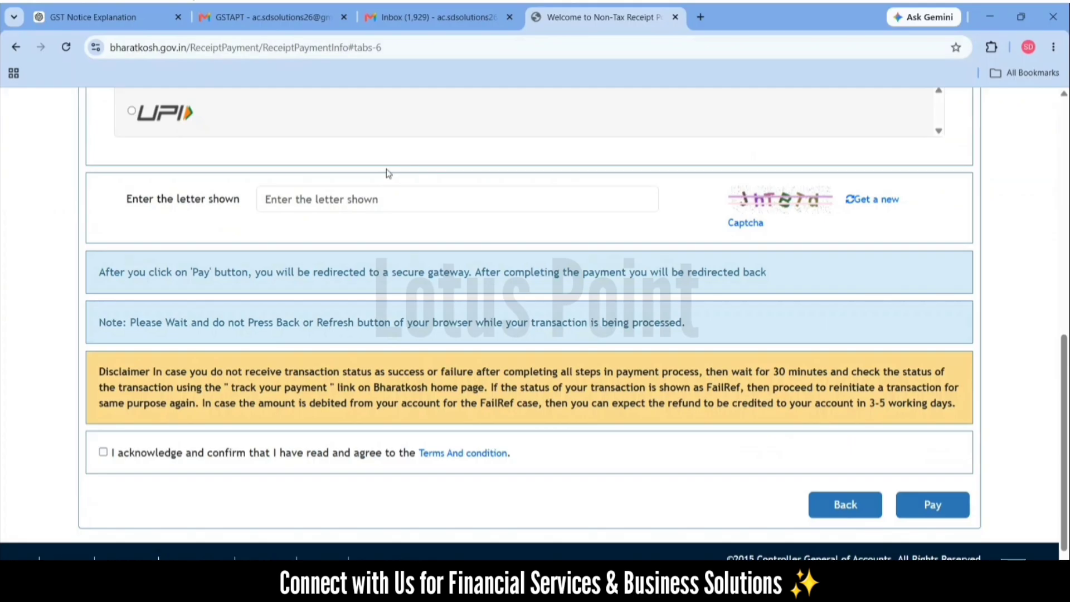
pyautogui.click(132, 111)
pyautogui.click(312, 198)
pyautogui.write('JhTB')
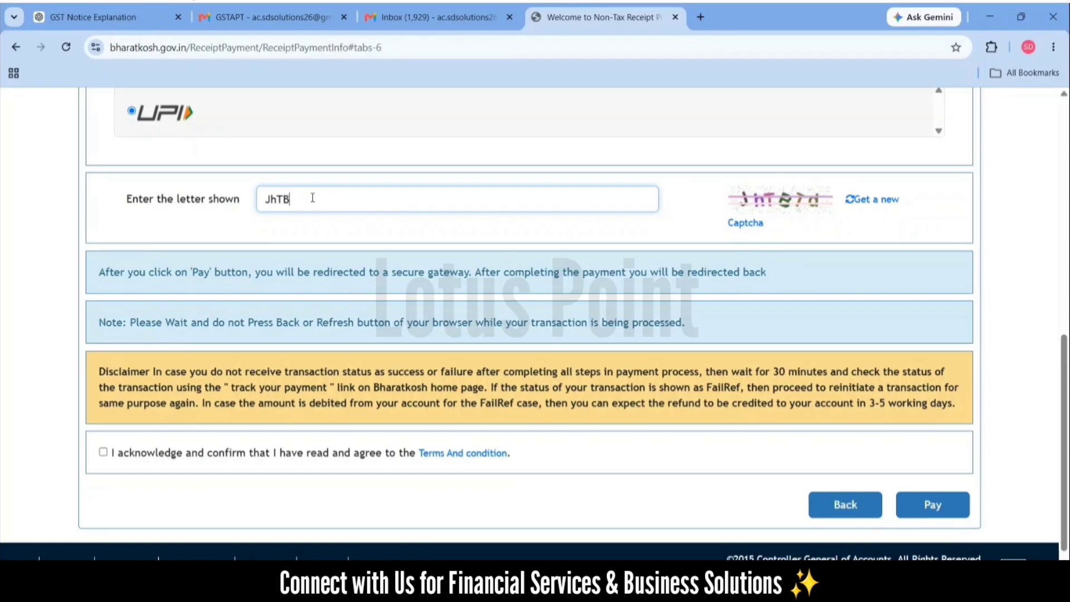
pyautogui.write('Td')
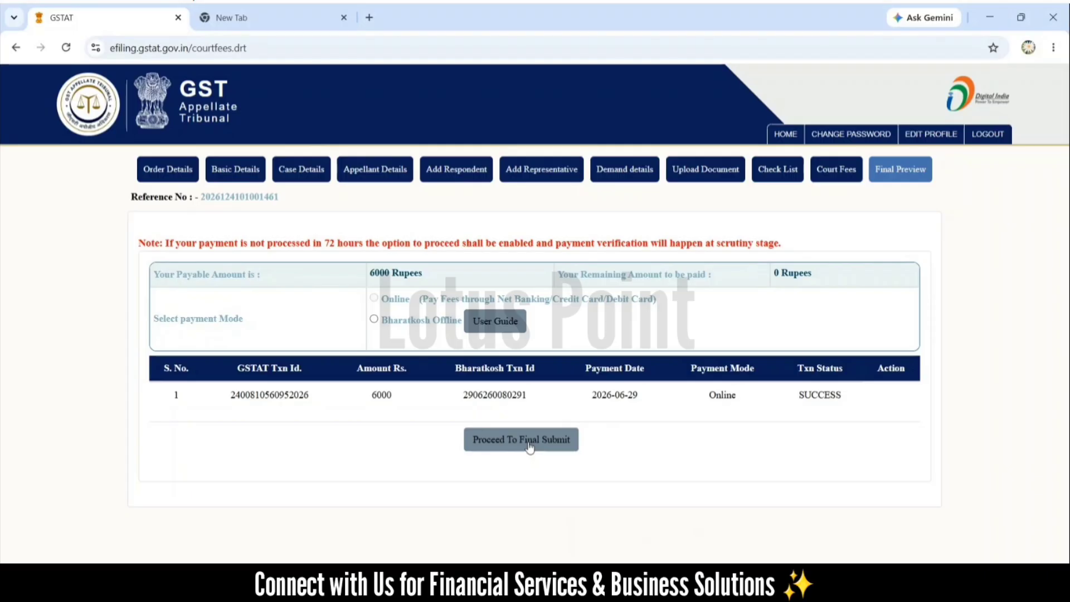
# Step: Proceed to the final submission of the appeal and choose to submit it with the Aadhaar Based Utility
pyautogui.click(528, 440)
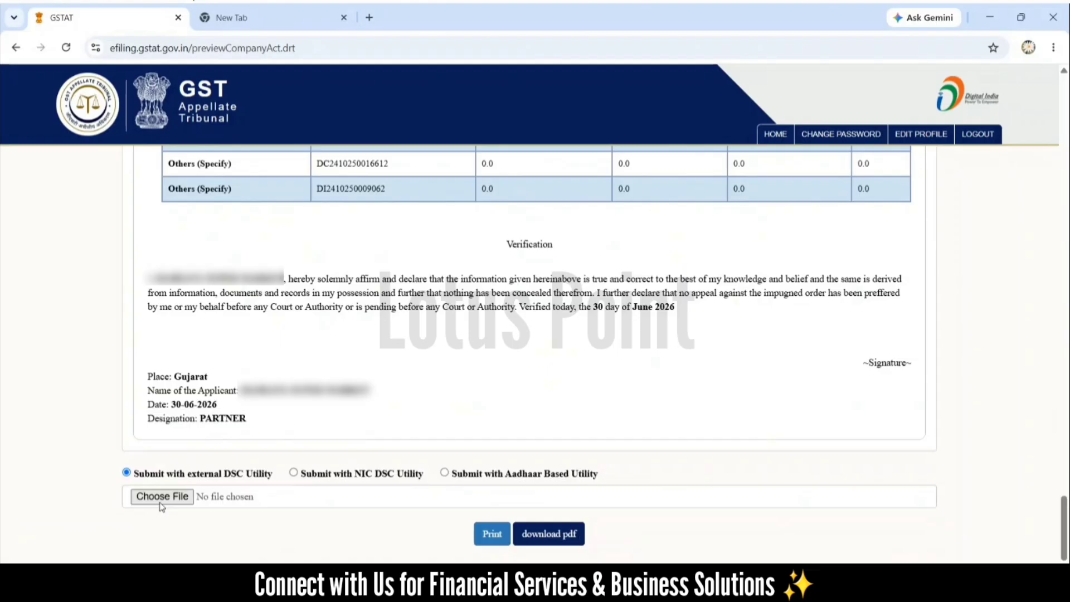
pyautogui.click(444, 472)
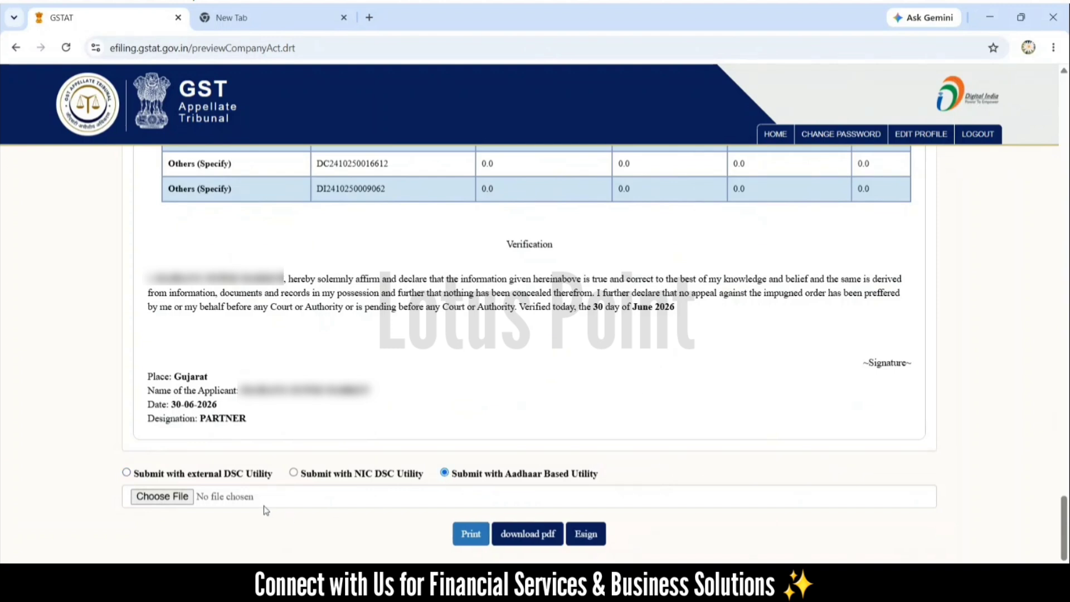
pyautogui.click(161, 496)
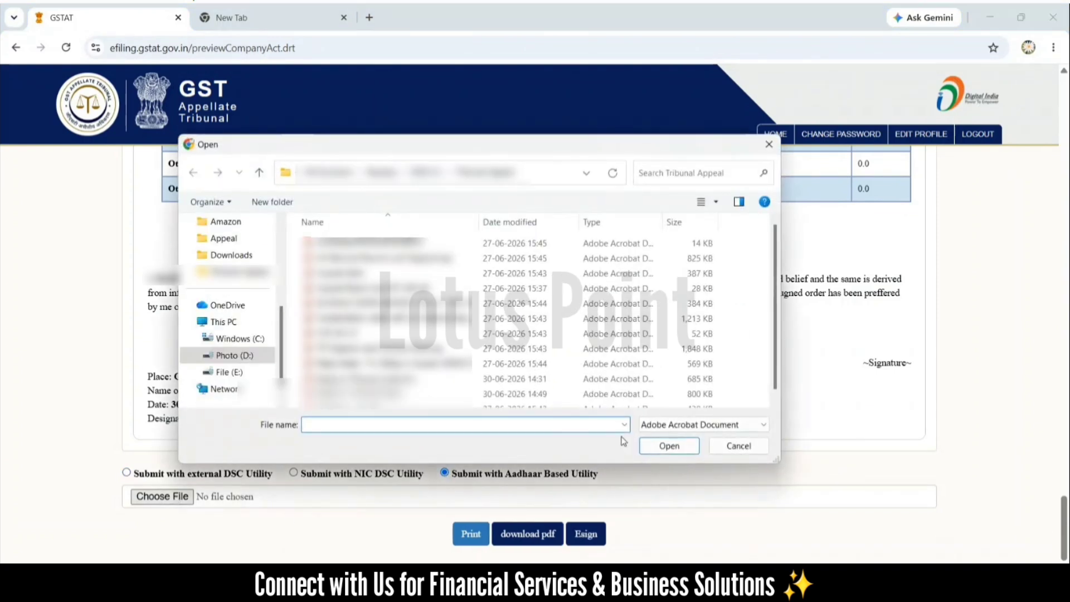
pyautogui.click(736, 448)
# Step: Download the APL-05 form as a PDF, look through its pages and show the downloaded file in its folder
pyautogui.click(527, 533)
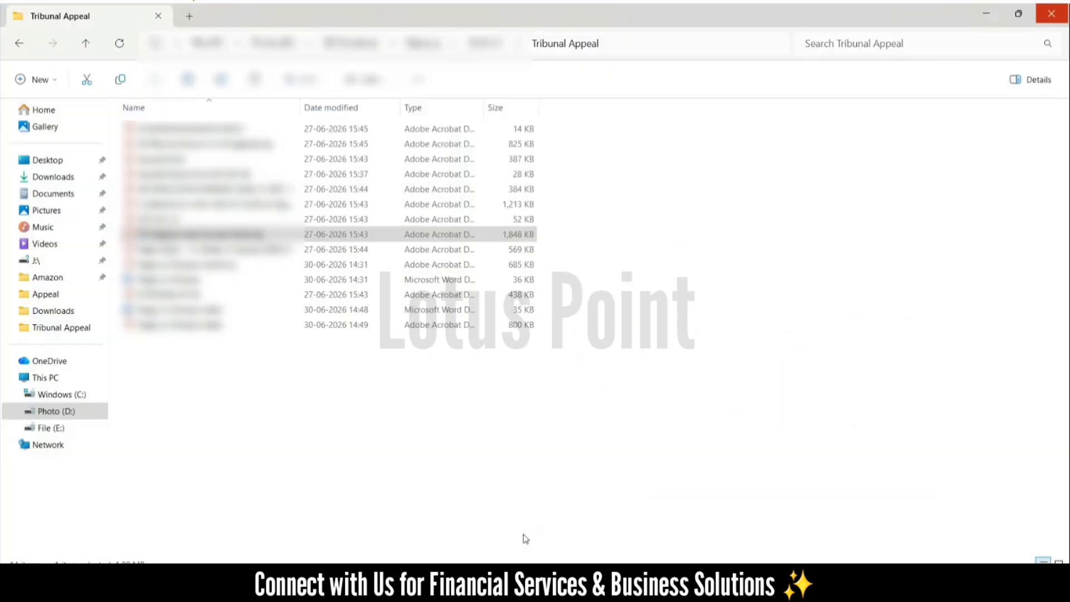
pyautogui.hotkey('ctrl', 'l')
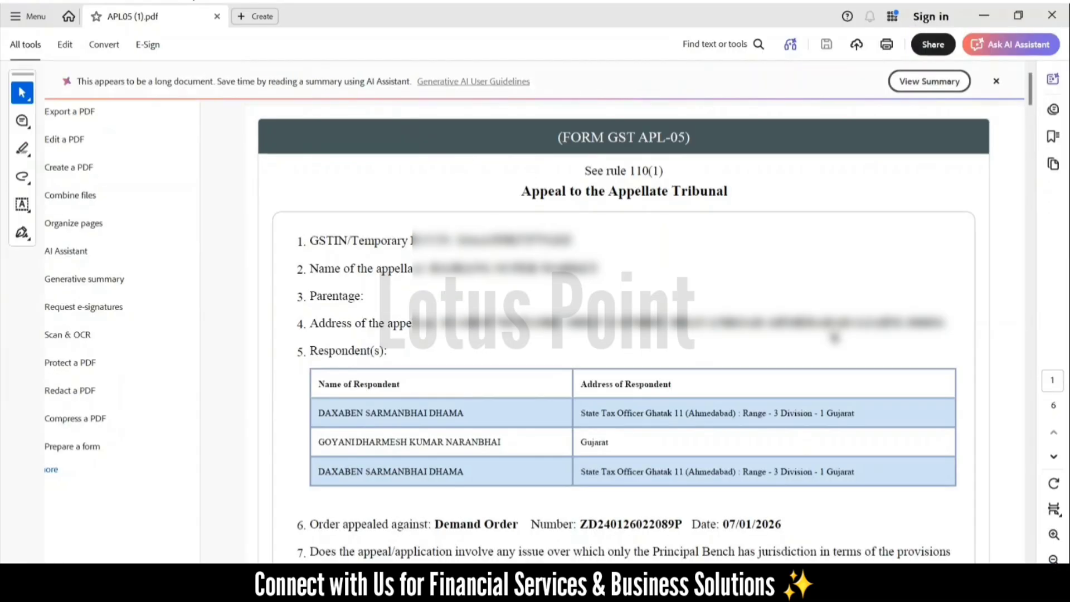
pyautogui.scroll(-20, 816, 347)
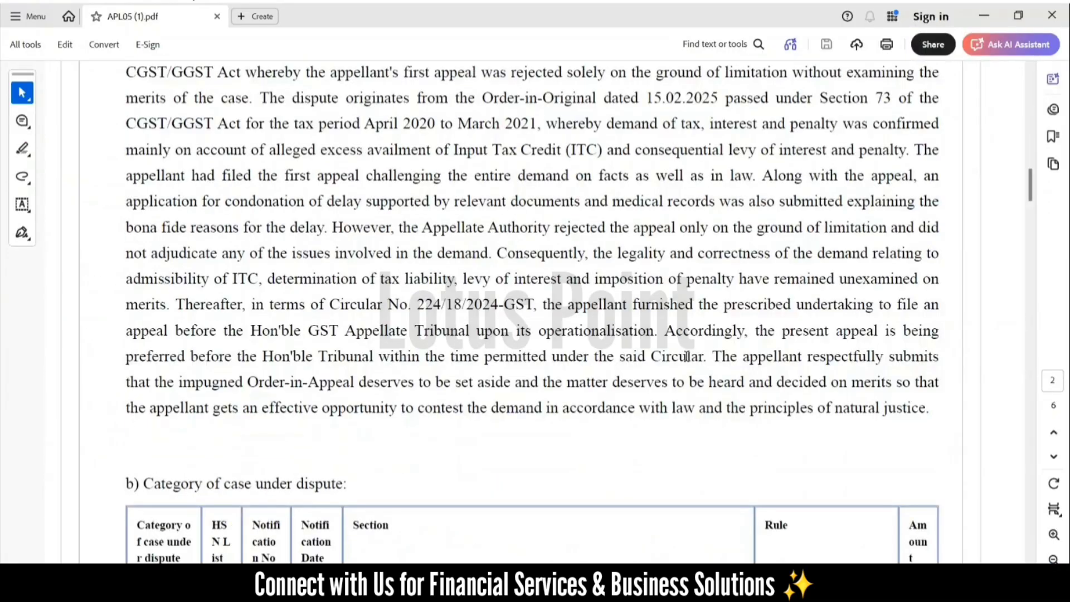
pyautogui.scroll(-8, 714, 329)
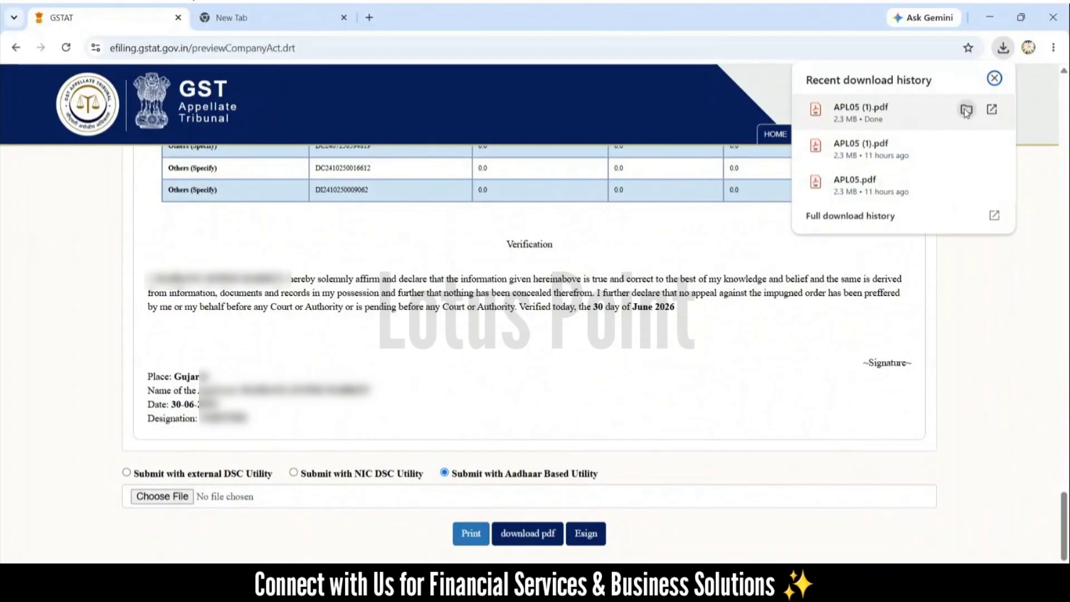
pyautogui.click(962, 107)
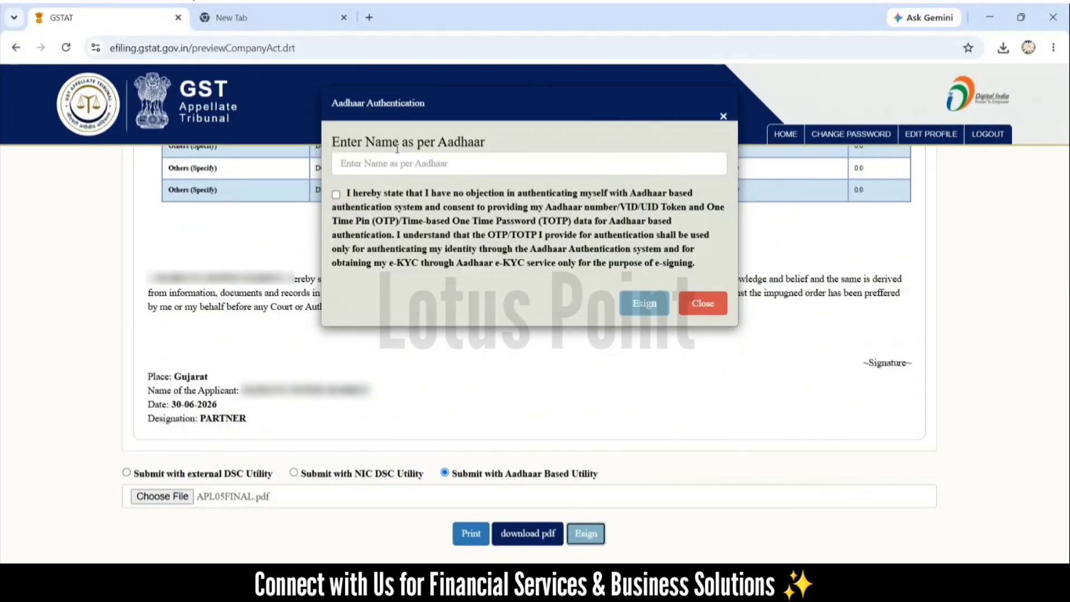
# Step: E-sign APL05FINAL.pdf by entering the name as per Aadhaar and consenting to the Aadhaar authentication
pyautogui.click(397, 169)
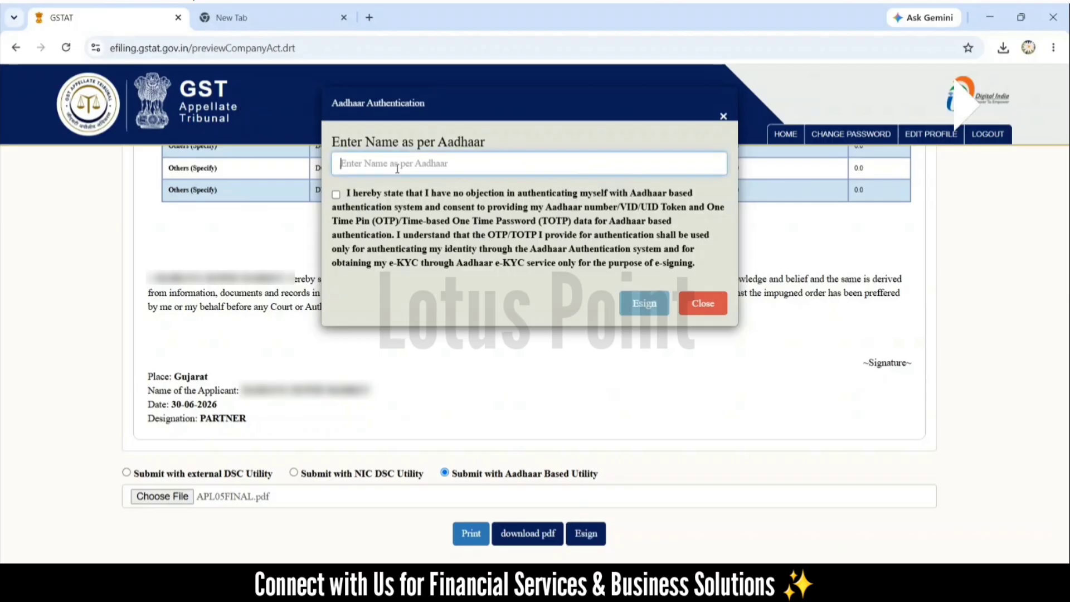
pyautogui.hotkey('ctrl', 'v')
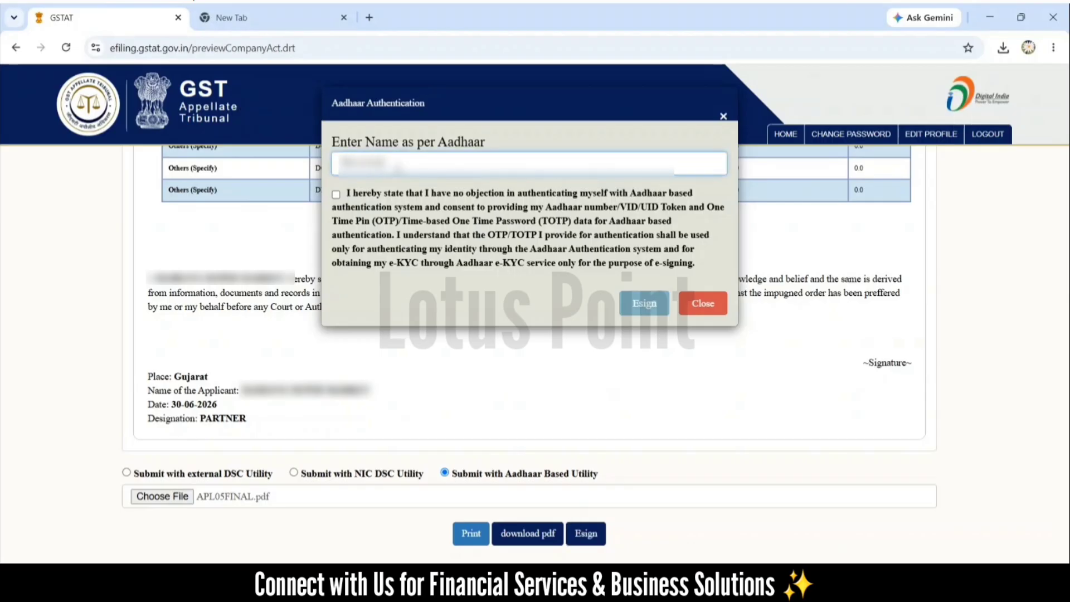
pyautogui.press('Tab')
pyautogui.press('space')
pyautogui.press('Tab')
pyautogui.press('Return')
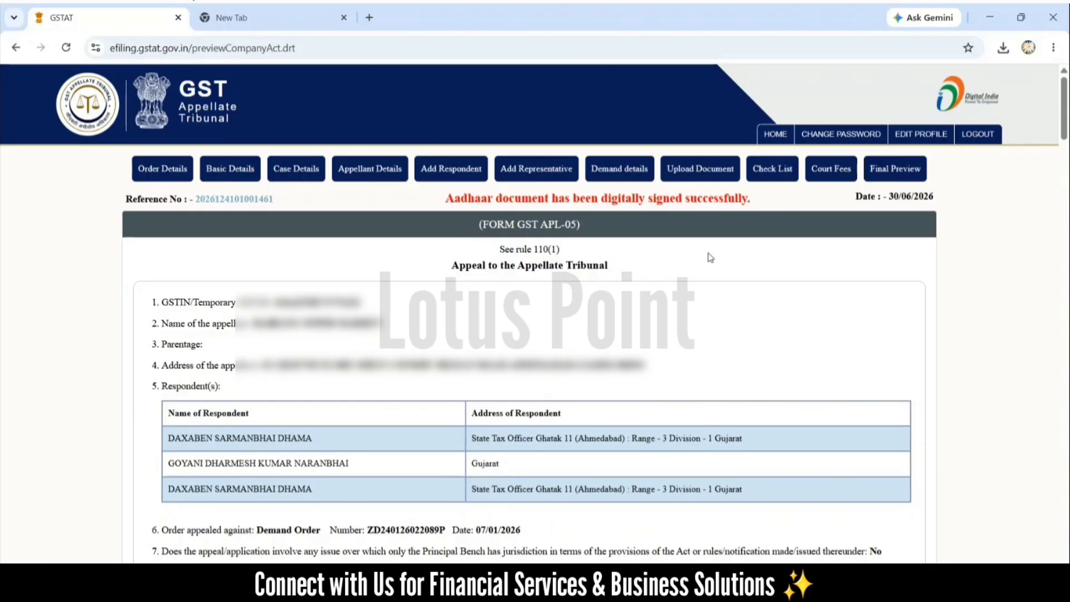
# Step: Make the final submission of the signed APL-05 appeal and accept the GSTAT Declaration with Yes
pyautogui.moveTo(445, 200); pyautogui.dragTo(729, 205)
pyautogui.scroll(-15, 730, 205)
pyautogui.scroll(-1, 535, 335)
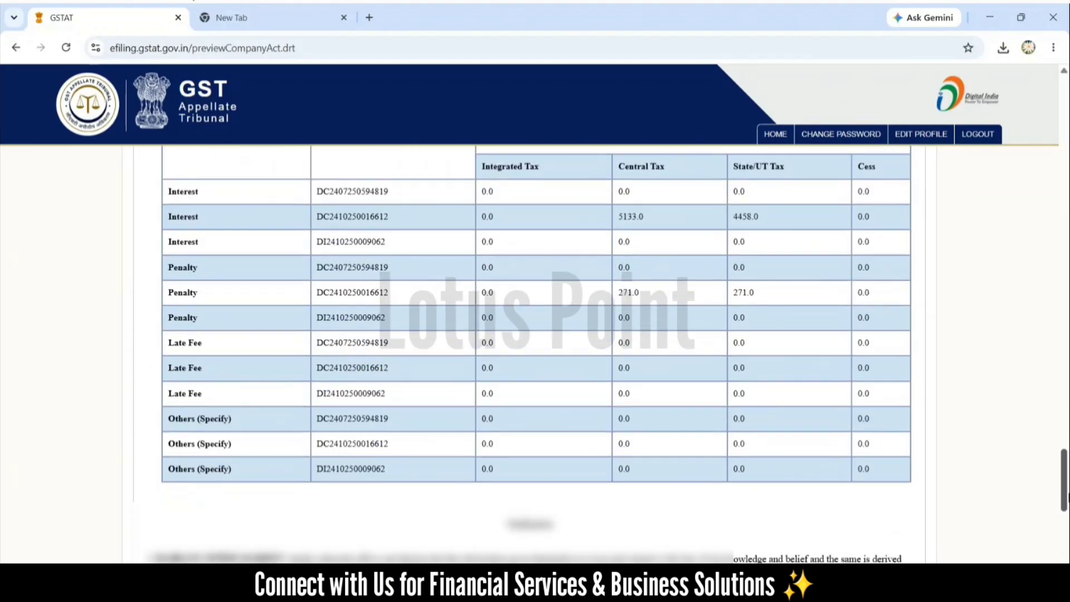
pyautogui.scroll(-7, 534, 355)
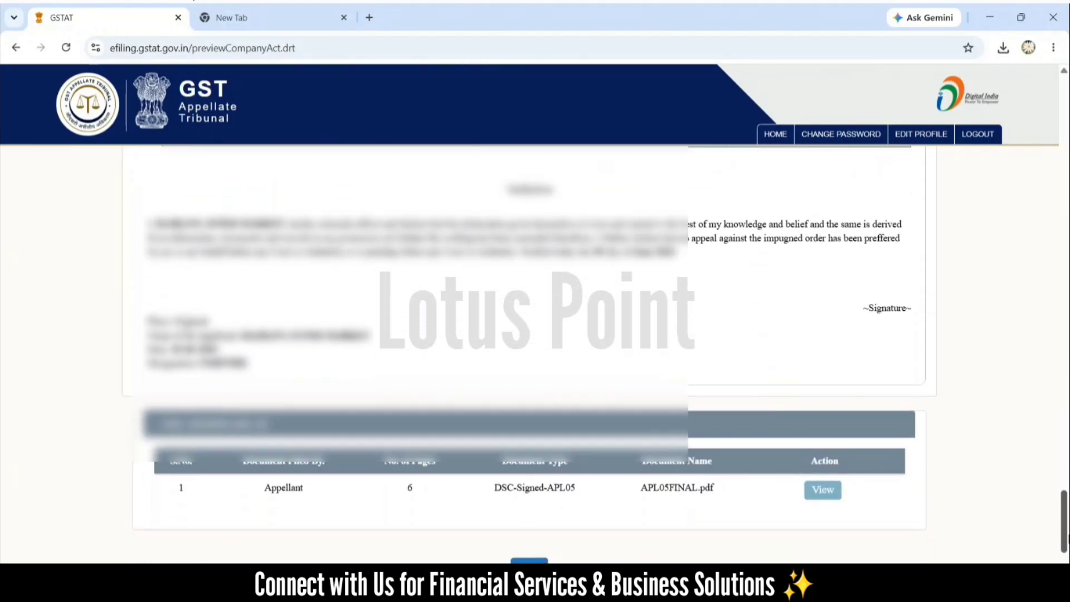
pyautogui.click(521, 536)
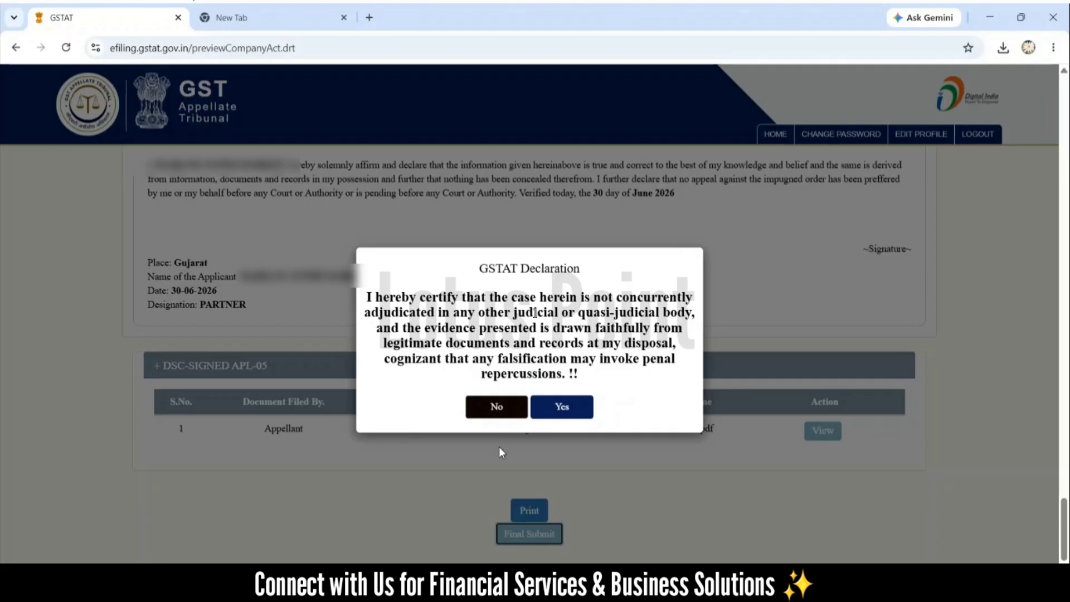
pyautogui.click(569, 412)
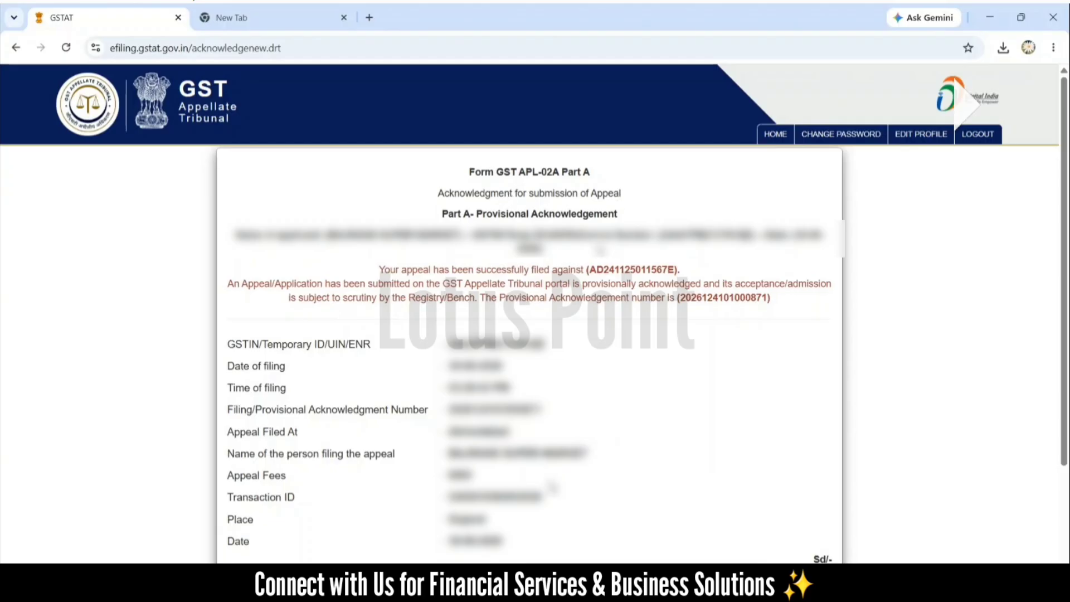
# Step: Review the provisional acknowledgement of the appeal in Form GST APL-02A Part A
pyautogui.moveTo(437, 195); pyautogui.dragTo(628, 205)
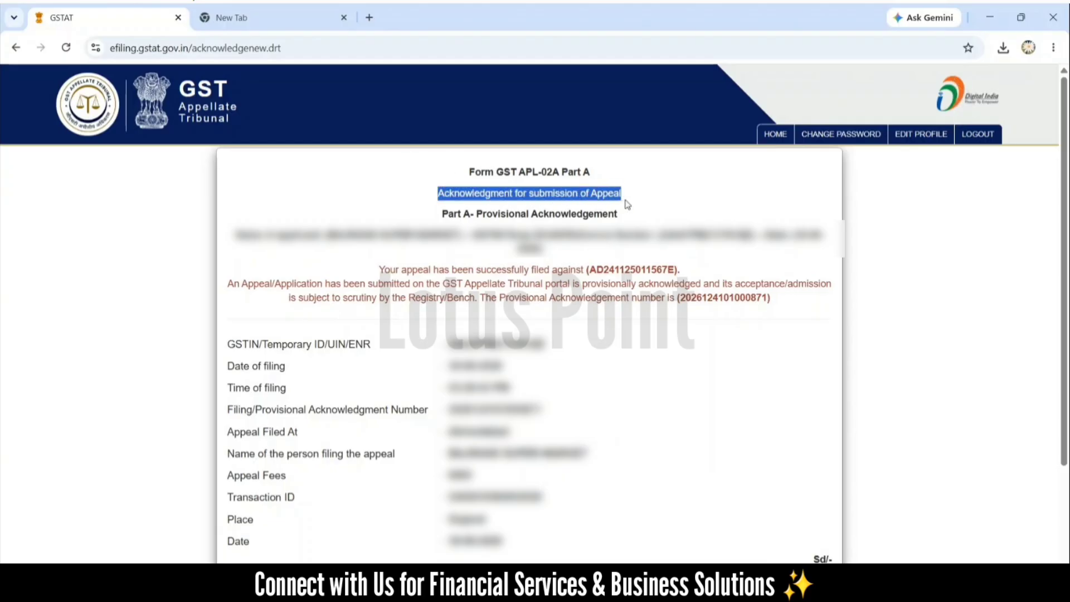
pyautogui.scroll(-2, 576, 266)
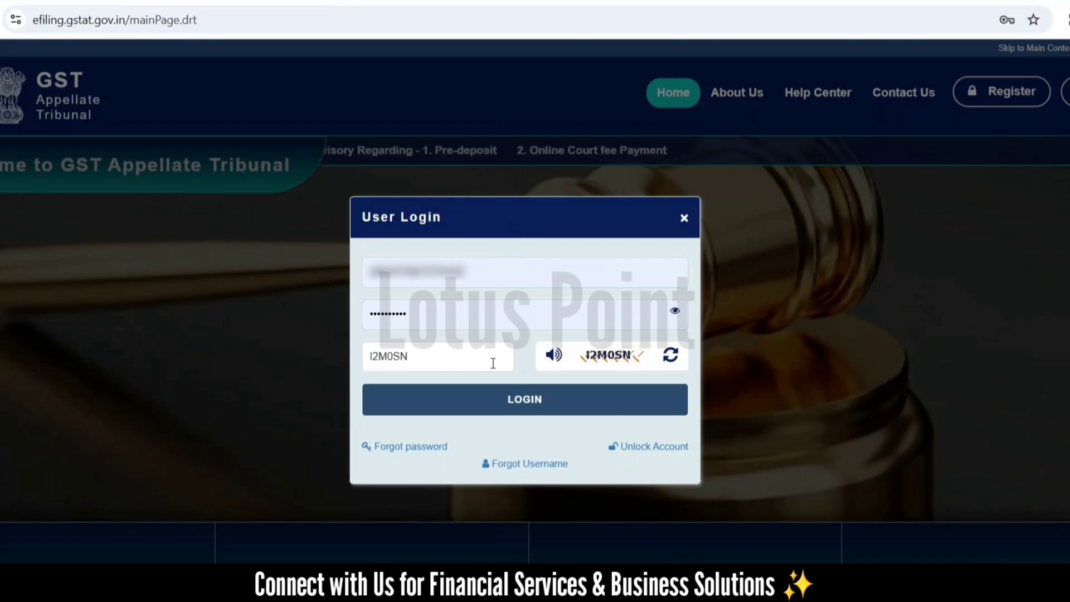
# Step: Log in to the GSTAT portal again and open the list of e-filed cases
pyautogui.click(508, 400)
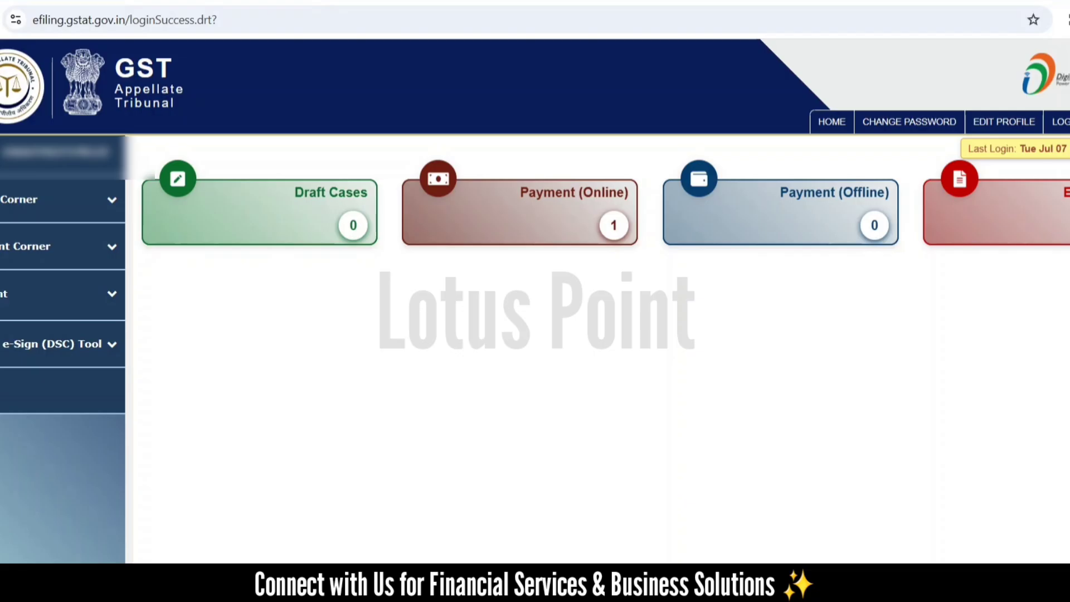
pyautogui.click(554, 222)
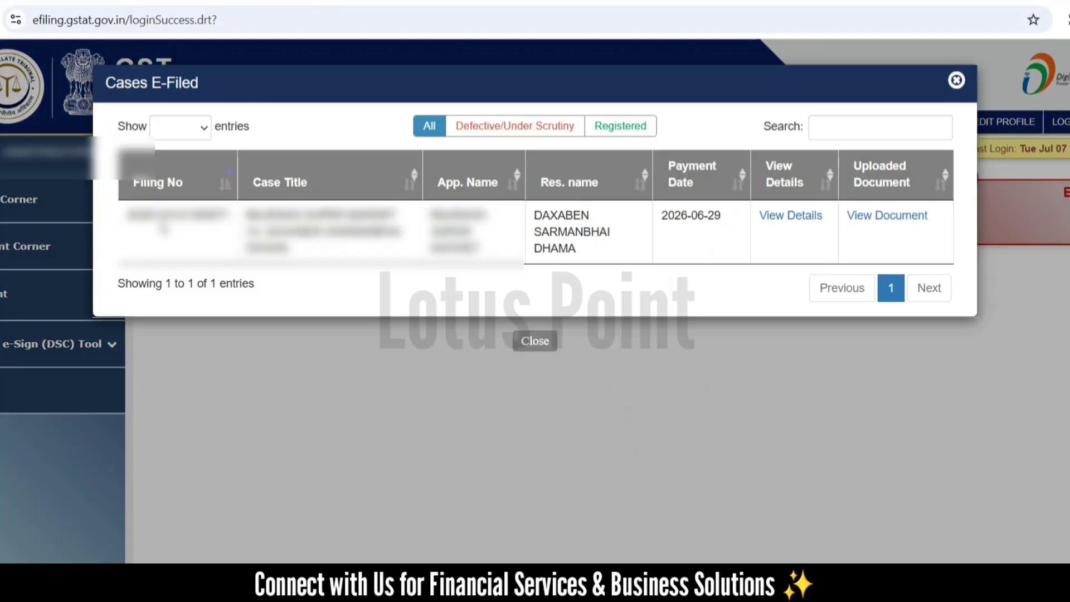